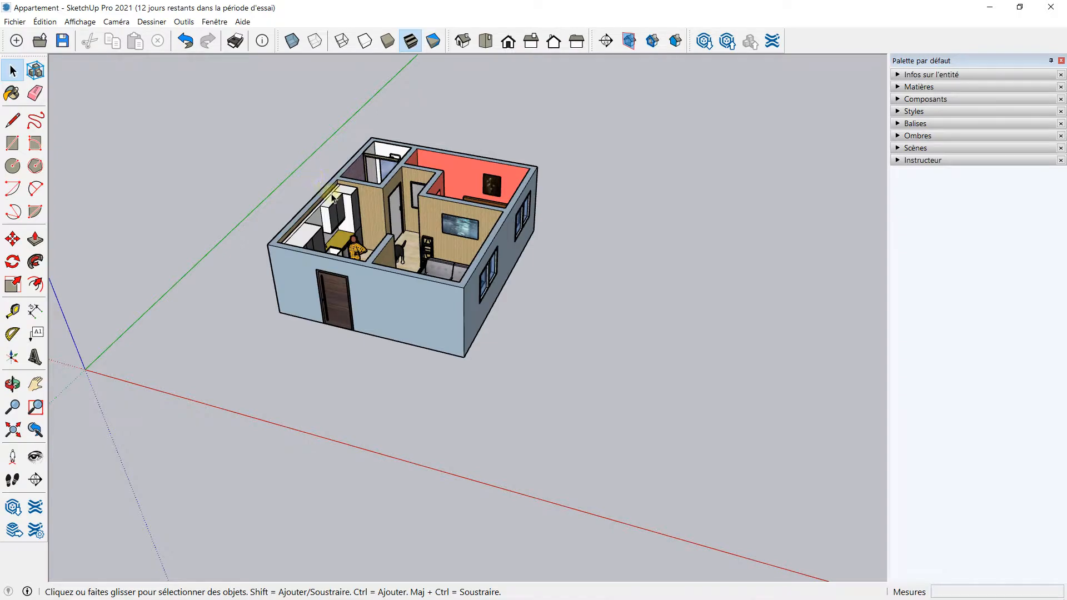
Step: Examine the furnished apartment model from several angles, including the kitchen, living room and bedroom
scroll(364, 229, up, 5)
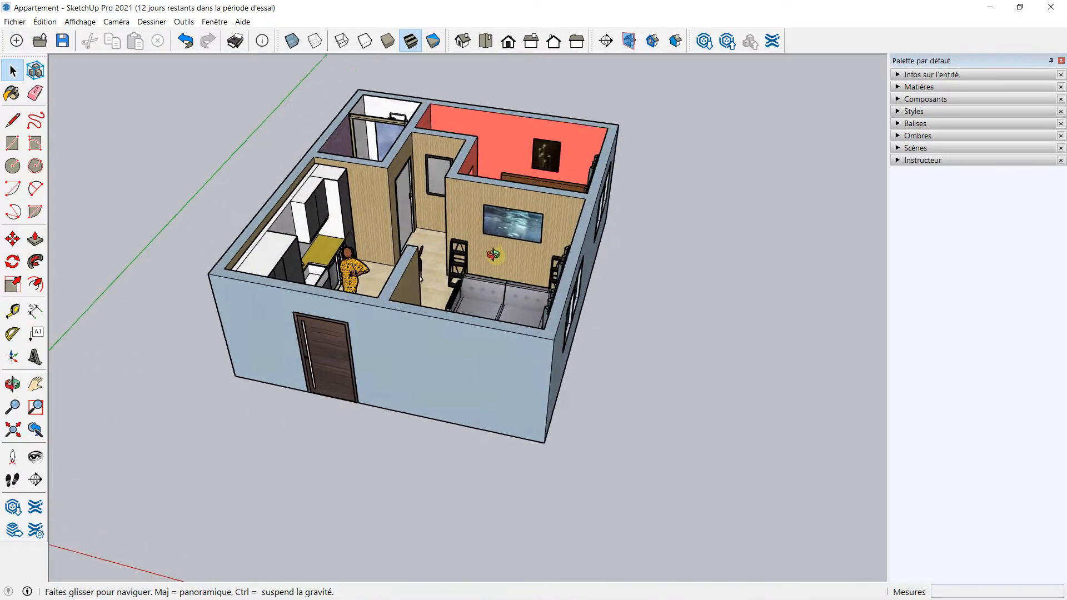
middle_drag(493, 254, 450, 234)
scroll(465, 281, up, 4)
scroll(464, 273, down, 5)
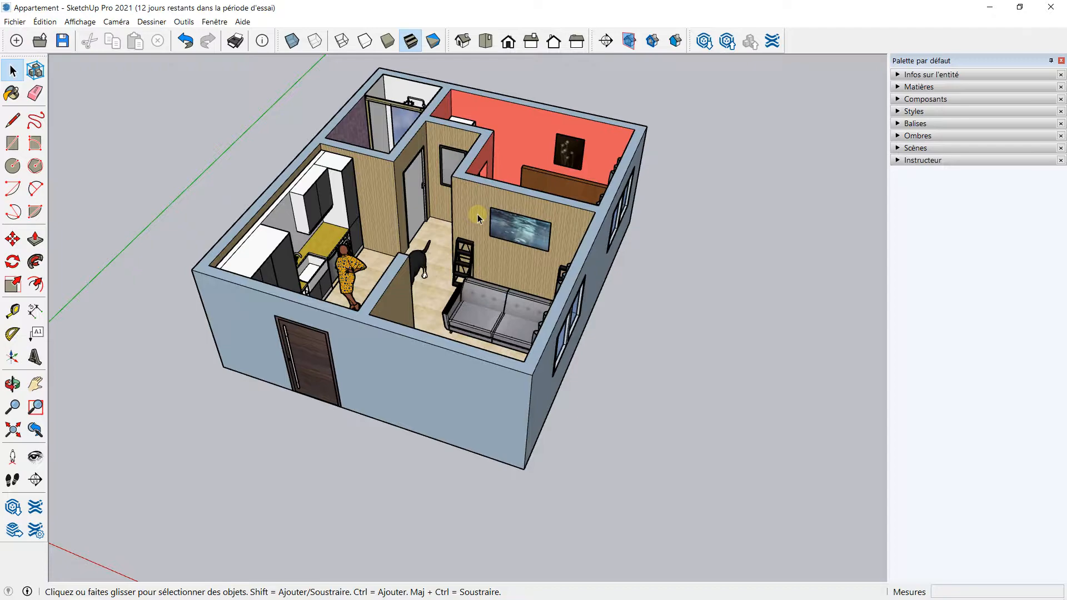
scroll(478, 215, down, 1)
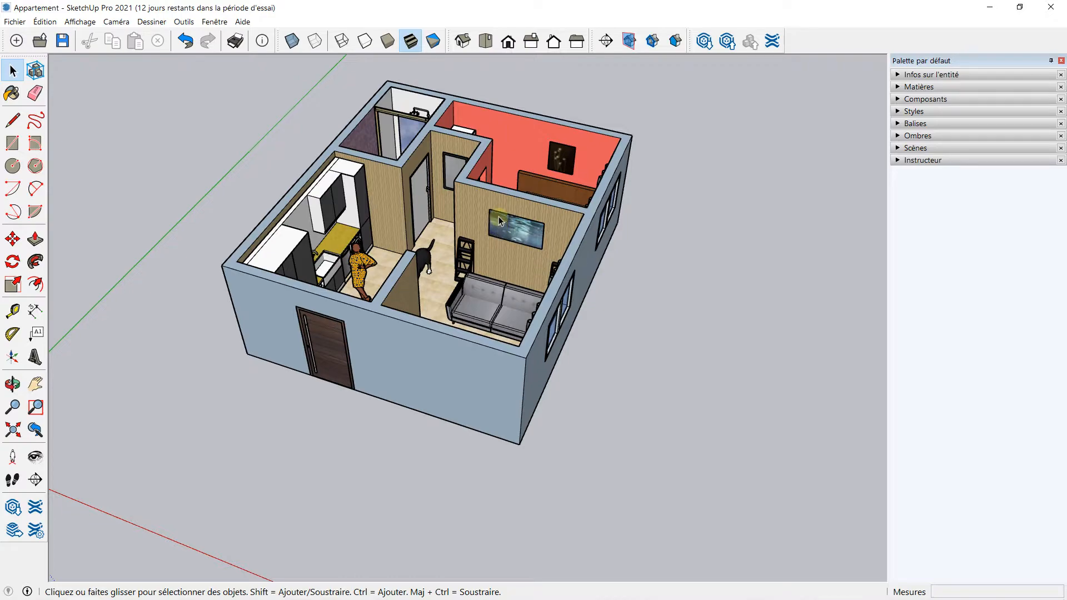
middle_drag(502, 266, 539, 269)
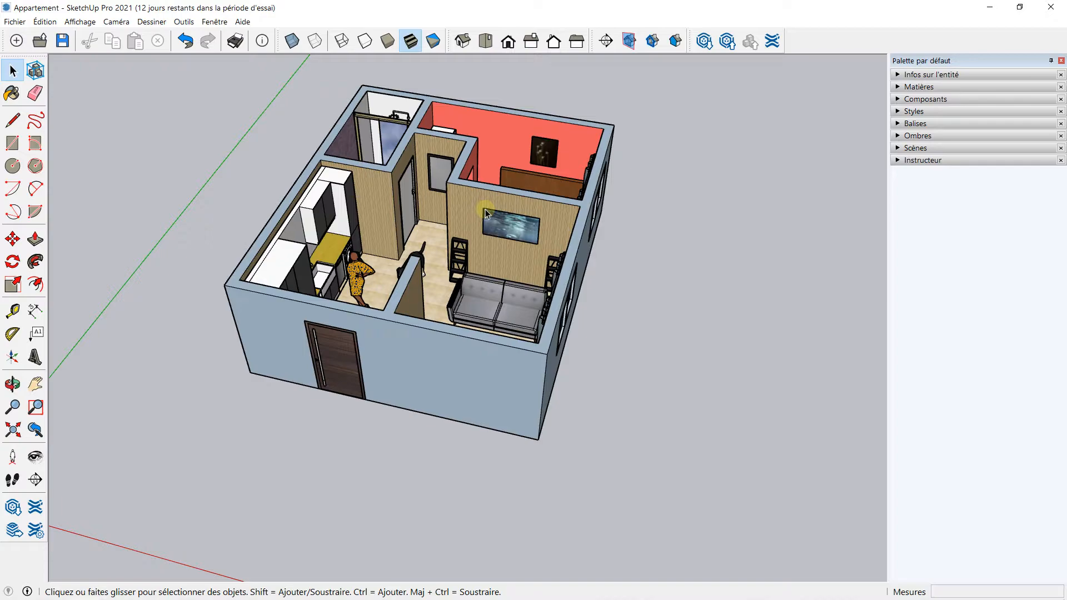
middle_drag(550, 226, 482, 235)
scroll(483, 235, up, 3)
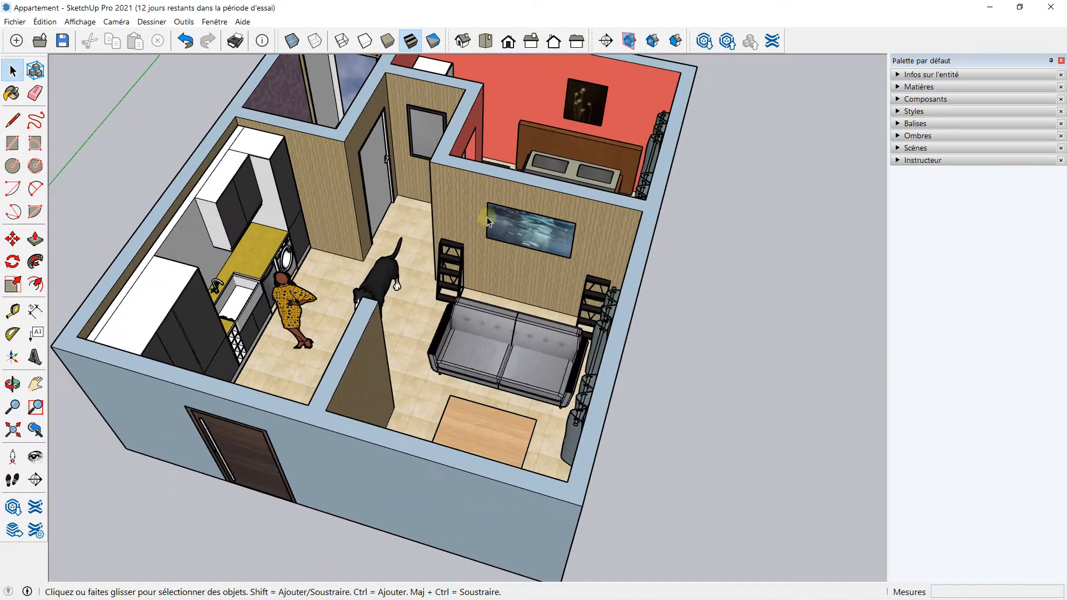
middle_drag(524, 177, 570, 170)
scroll(530, 259, down, 3)
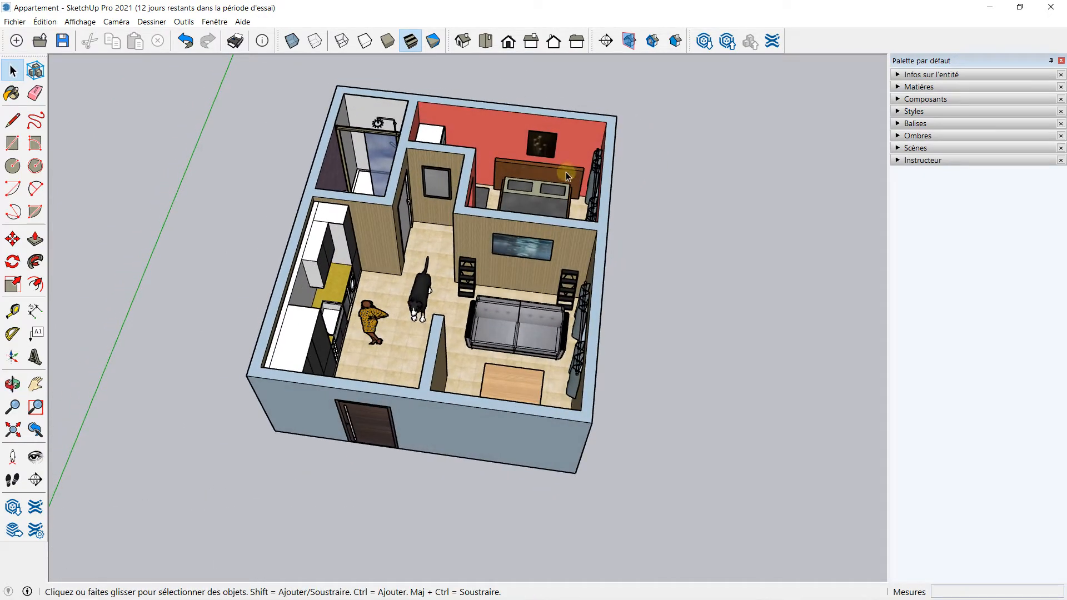
middle_drag(642, 189, 592, 125)
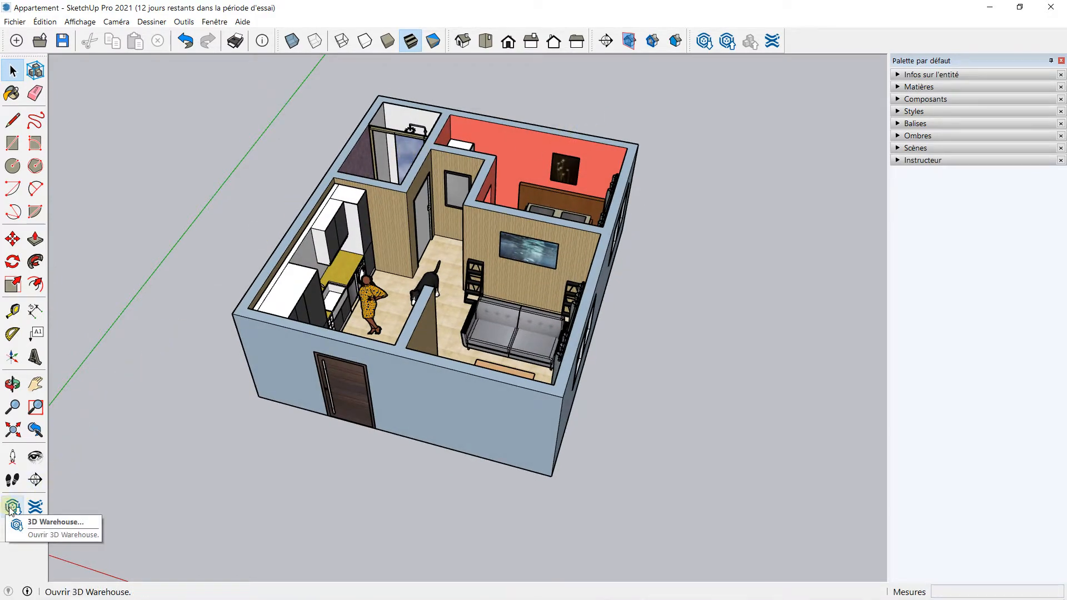
Step: Search 3D Warehouse for "table" and browse the results limited to models
click(704, 41)
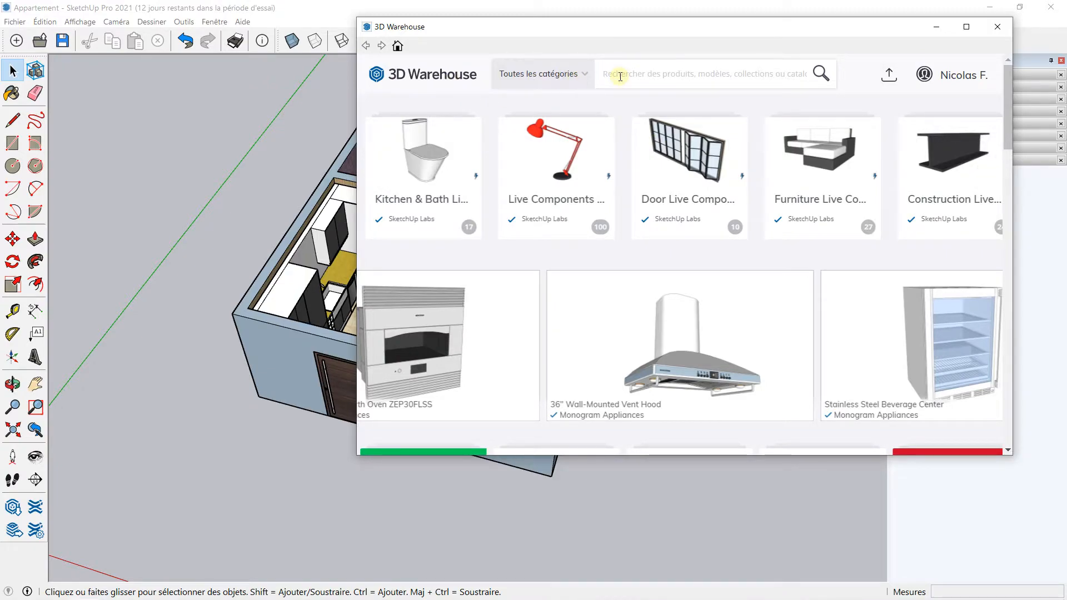
text(table)
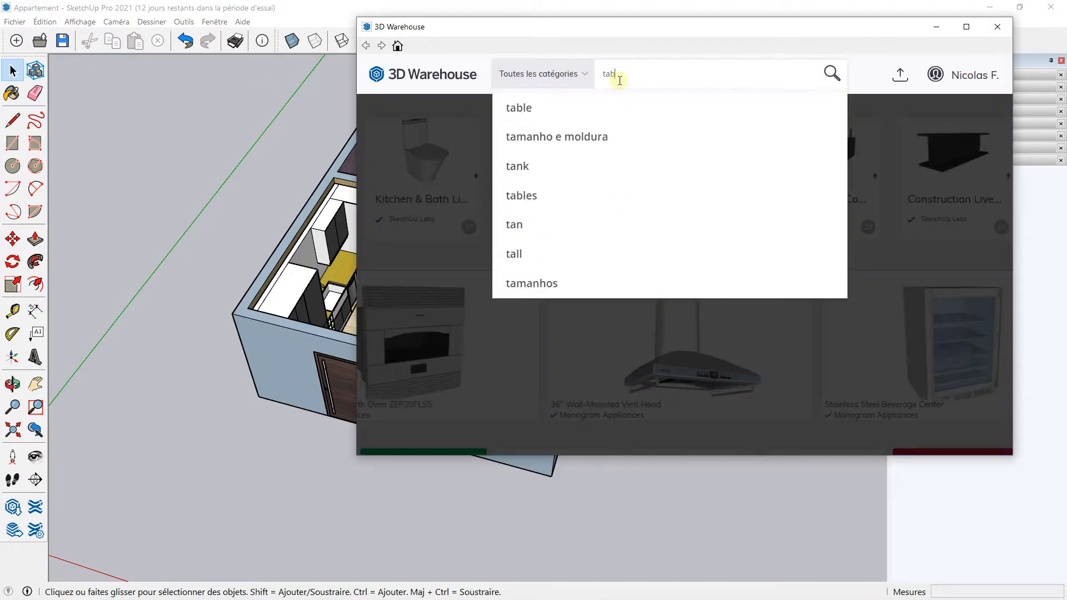
key(Return)
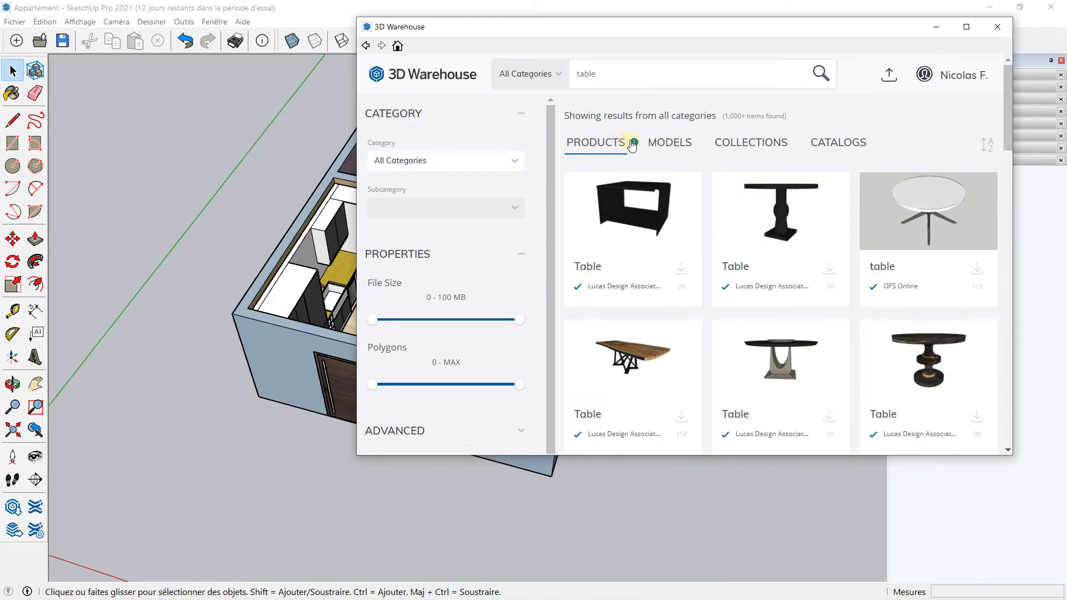
mouse_move(635, 144)
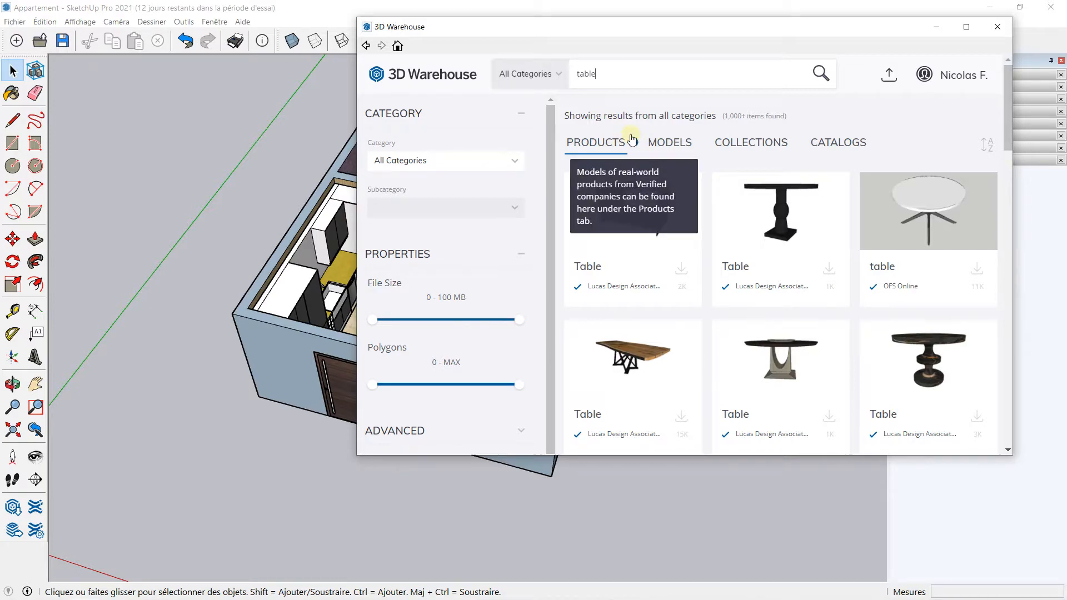
click(669, 144)
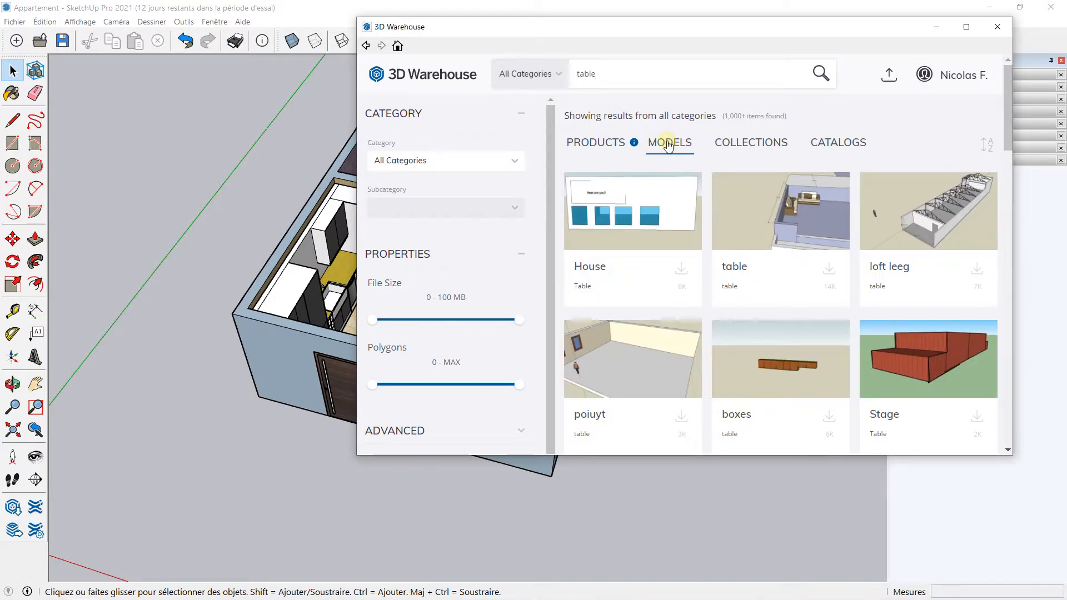
scroll(781, 228, down, 6)
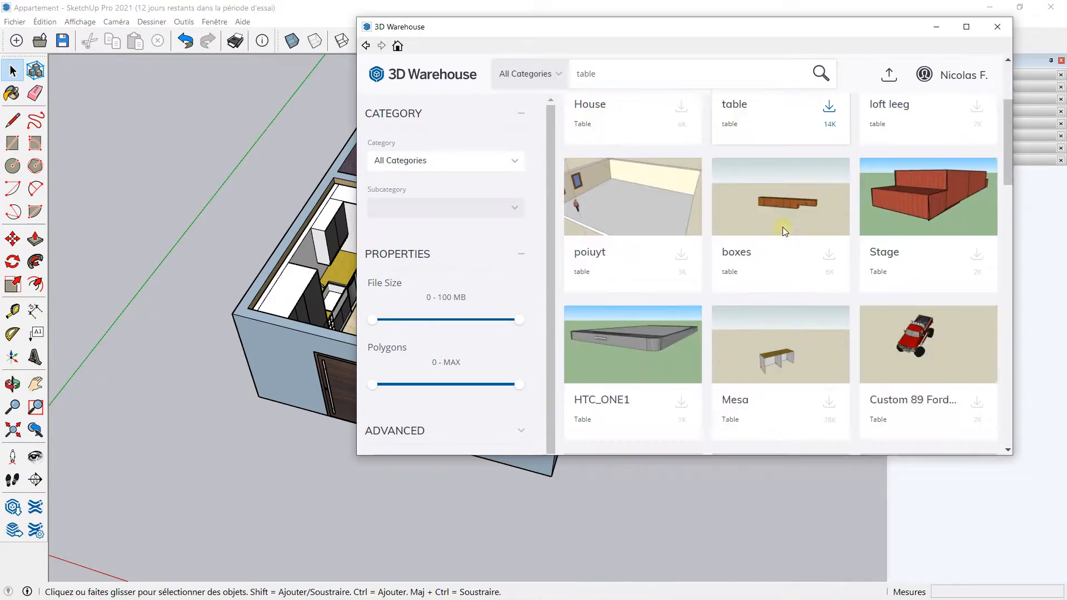
scroll(784, 233, down, 8)
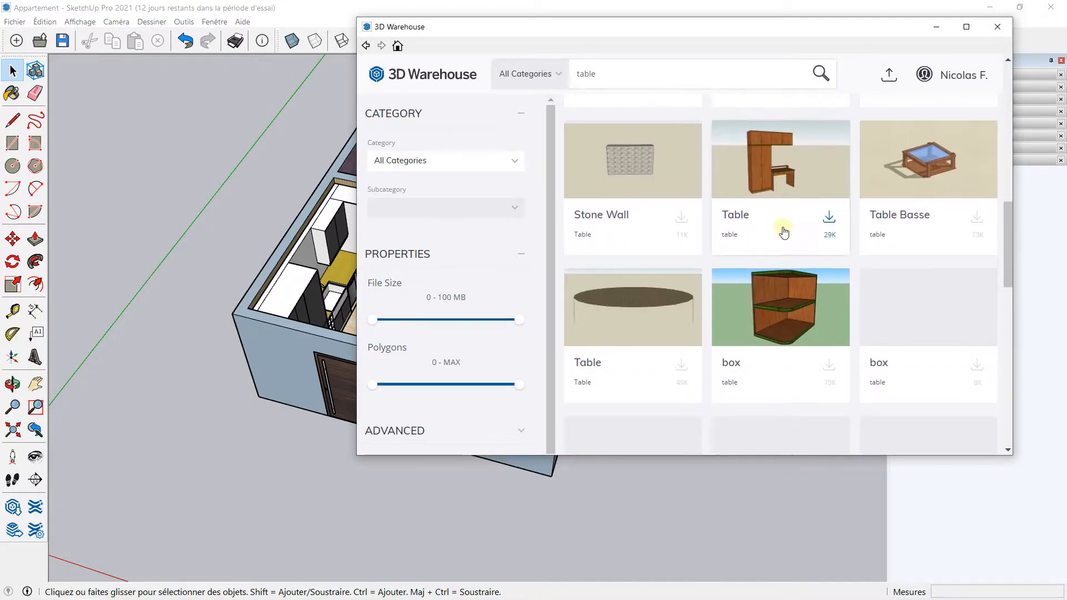
scroll(784, 233, down, 6)
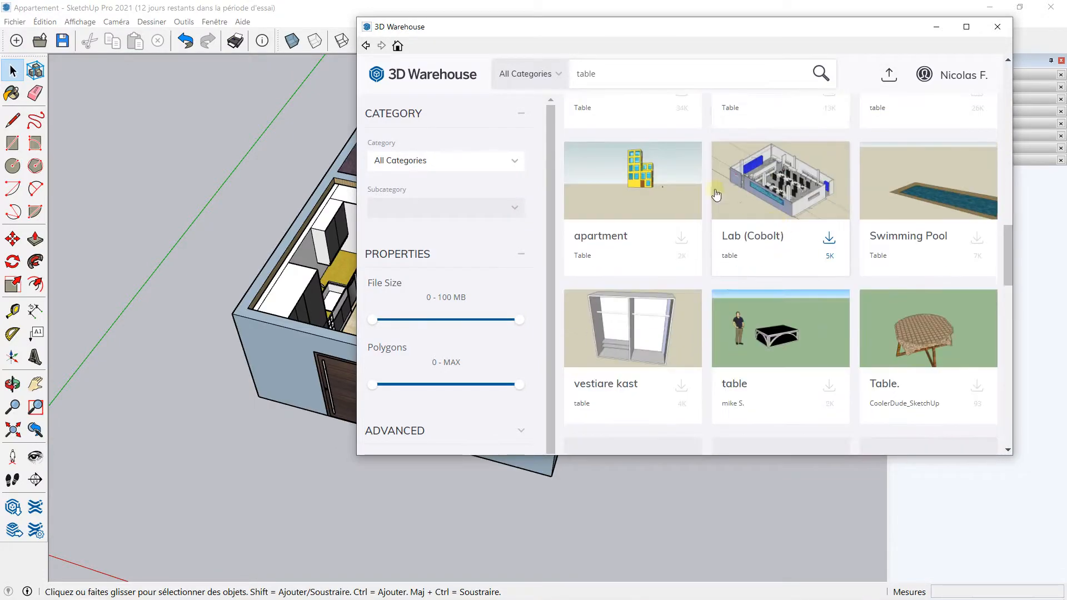
Step: Search 3D Warehouse for "chaise" and browse the chair models
drag(616, 75, 570, 84)
text(chaise)
key(Return)
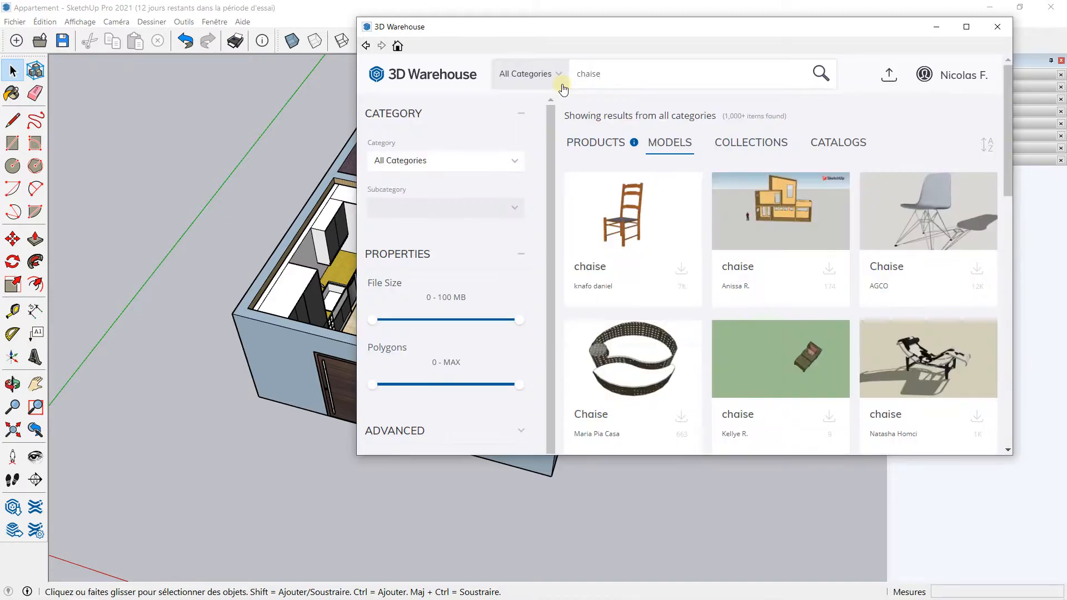
scroll(739, 213, down, 3)
scroll(739, 213, down, 5)
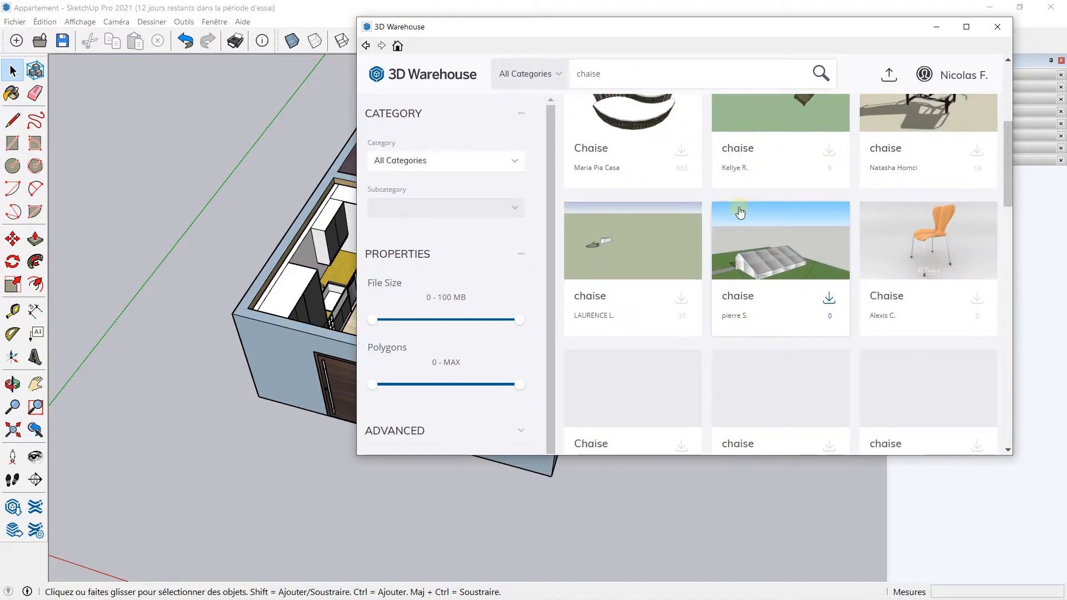
scroll(743, 209, down, 5)
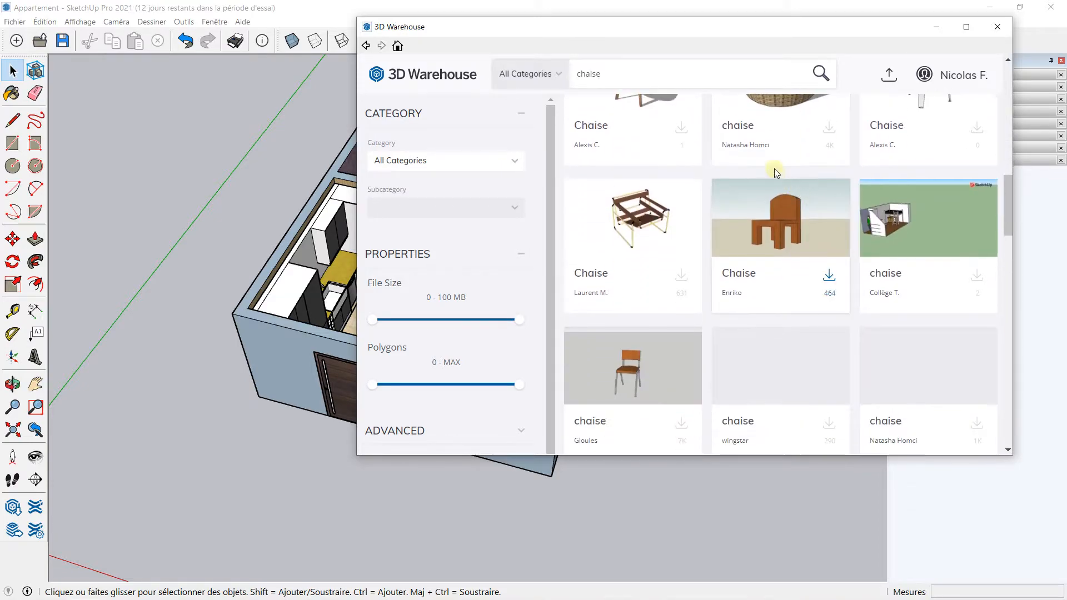
scroll(746, 250, down, 3)
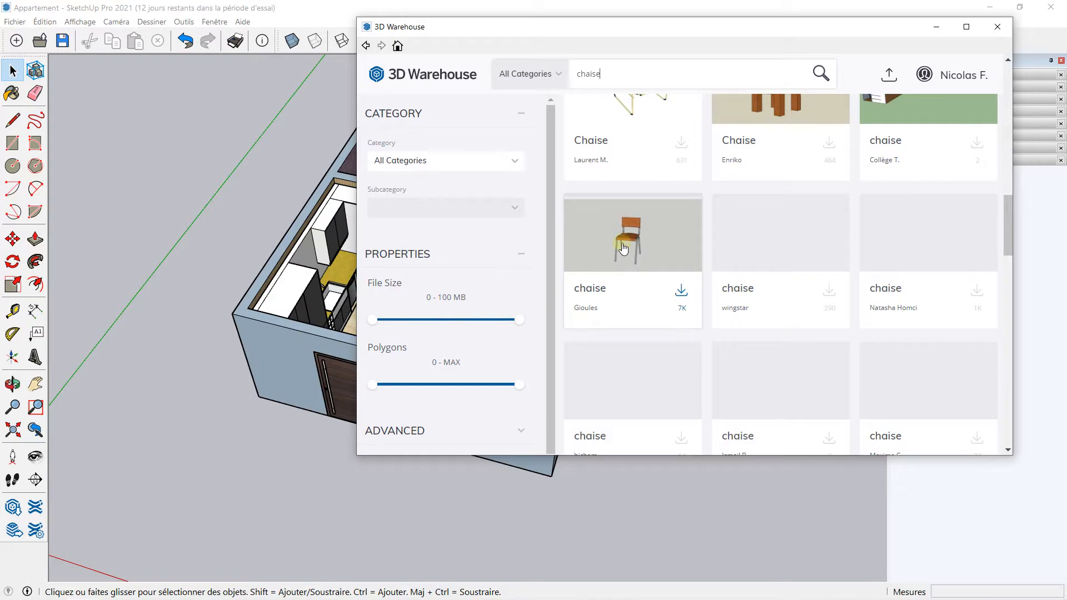
scroll(690, 244, down, 1)
scroll(723, 239, down, 3)
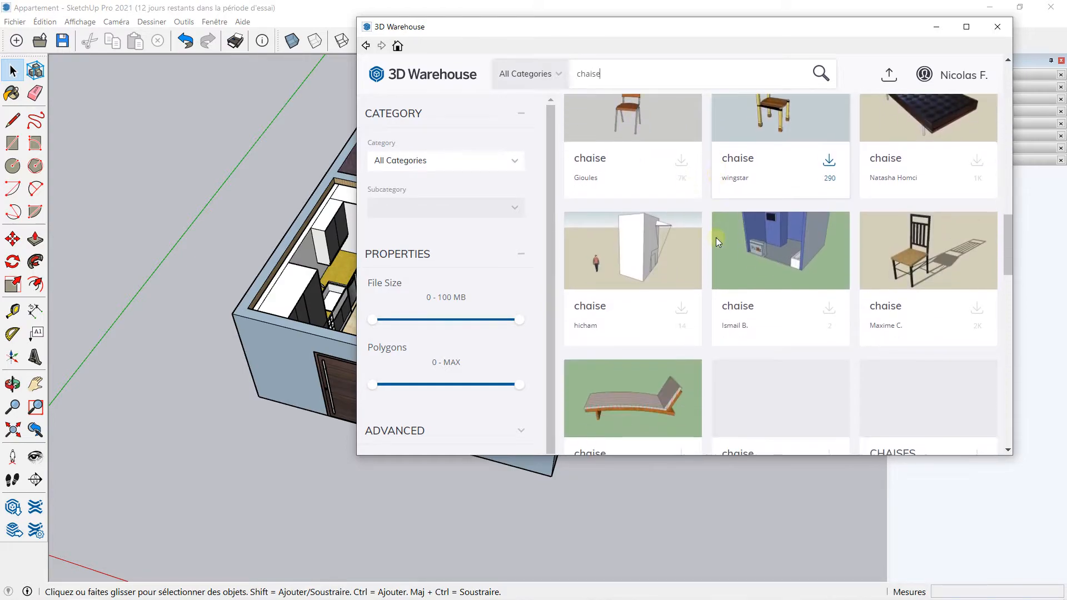
Step: Look through more of the chair results, viewing the detail pages of candidate chairs and closing them again
click(906, 179)
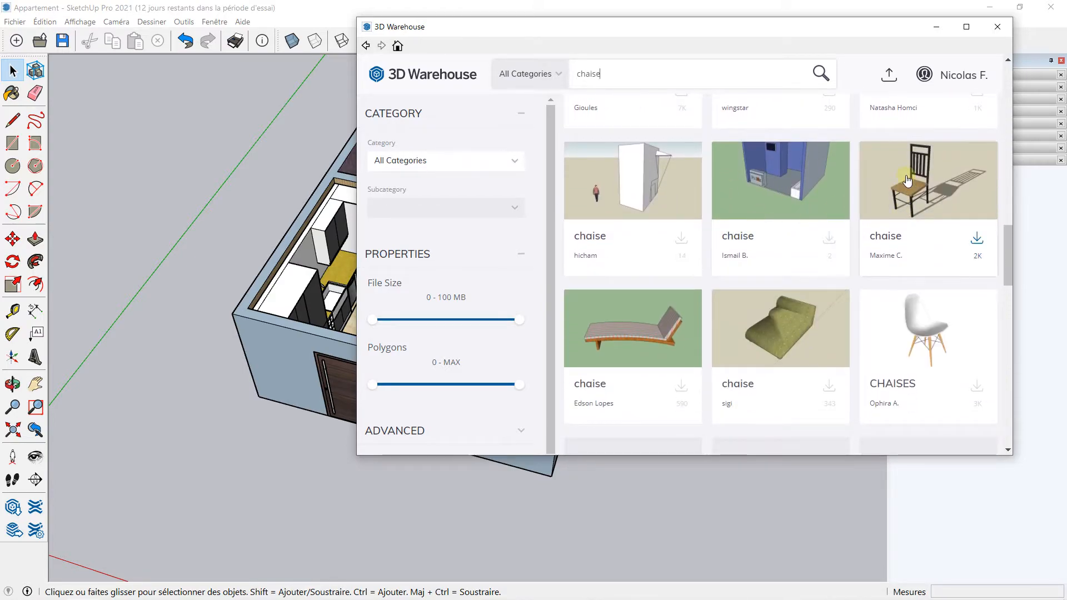
click(906, 71)
scroll(809, 269, down, 6)
scroll(804, 255, down, 4)
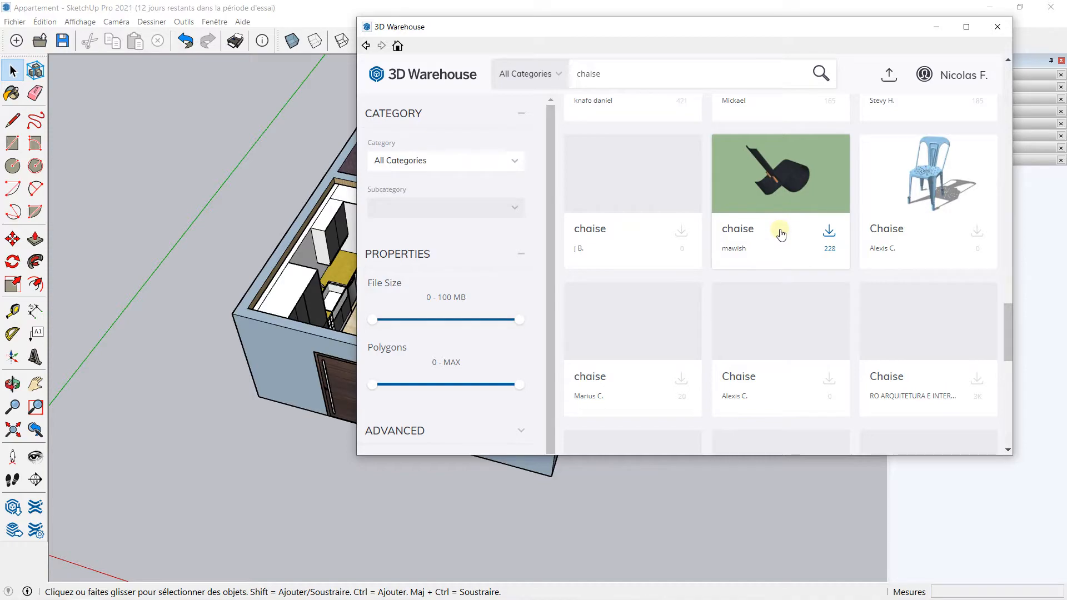
scroll(753, 234, down, 1)
scroll(756, 239, down, 4)
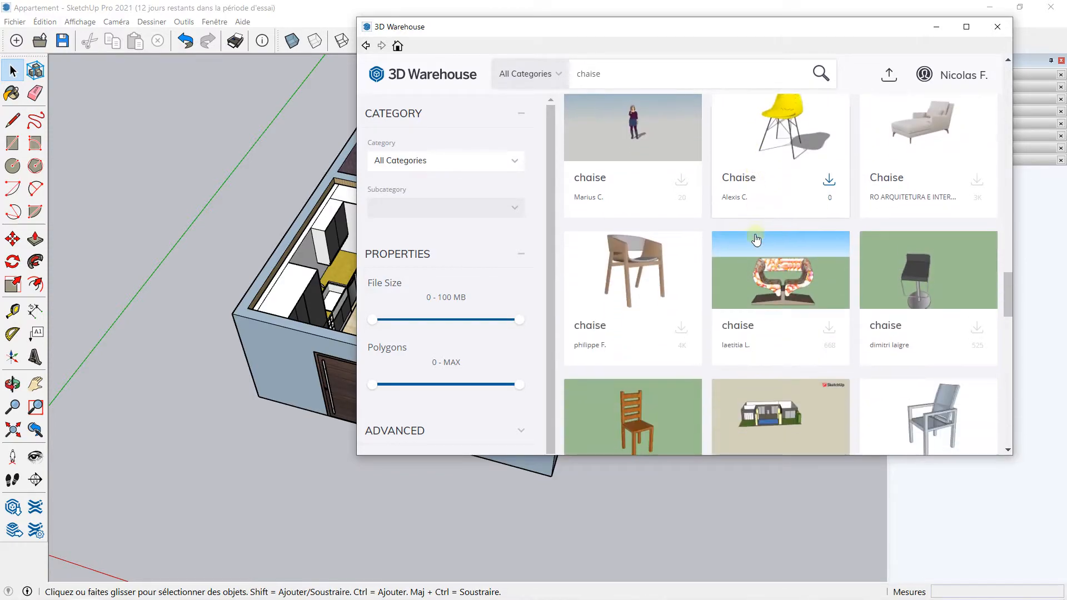
click(645, 270)
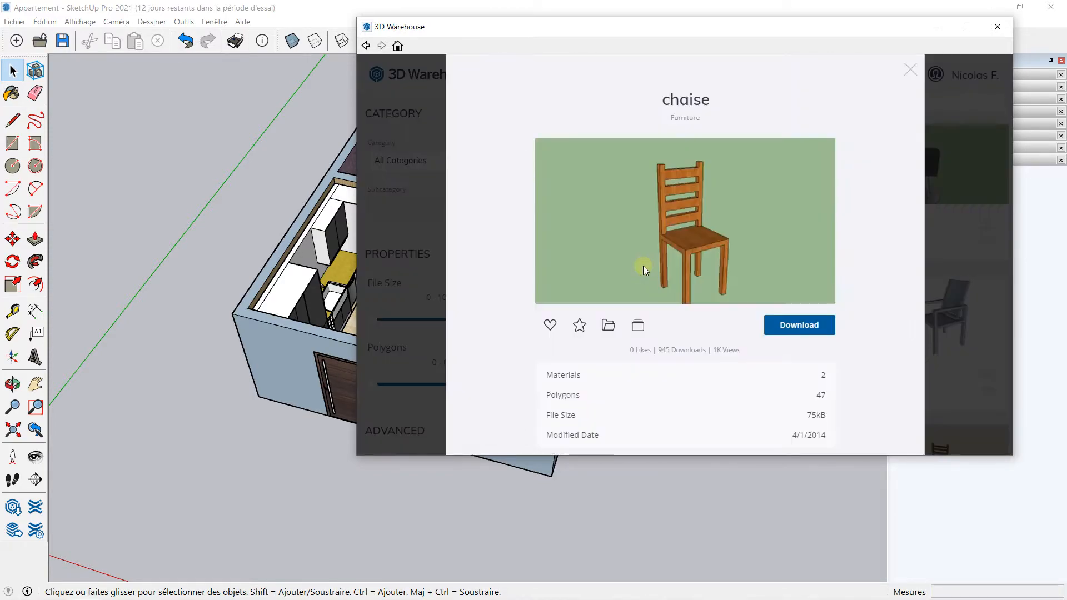
click(902, 71)
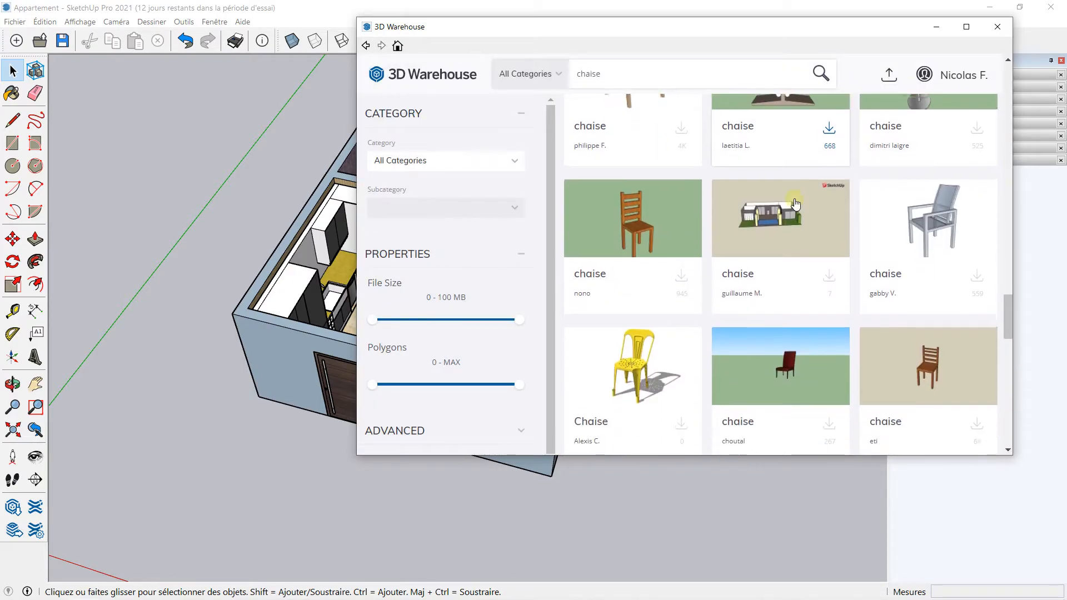
Step: Download the wooden slatted-back "chaise" directly into the model and place it on the ground outside the windowed wall
click(625, 224)
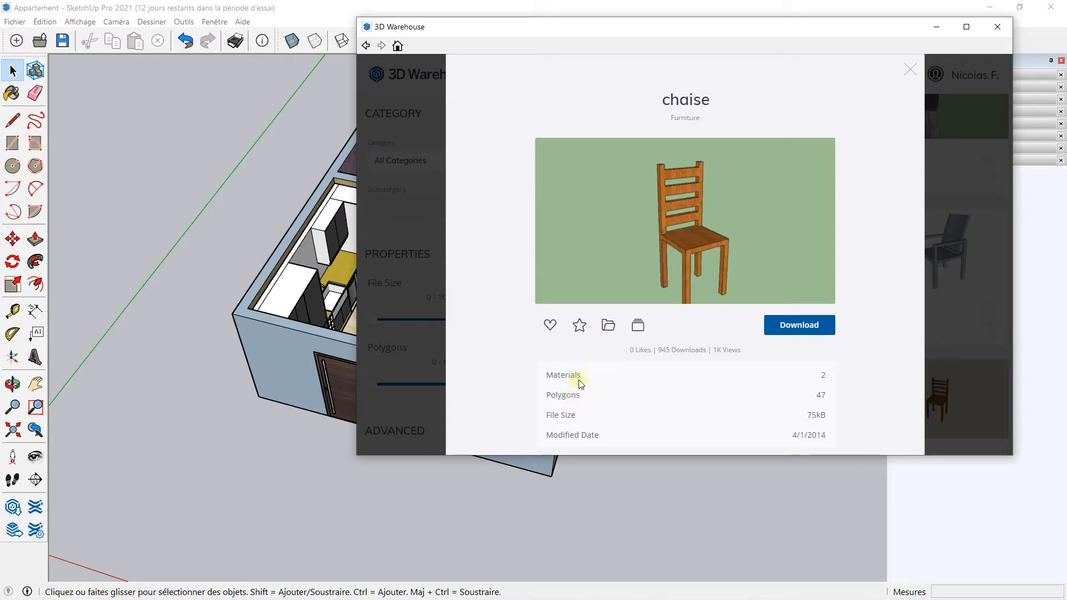
click(809, 326)
click(651, 274)
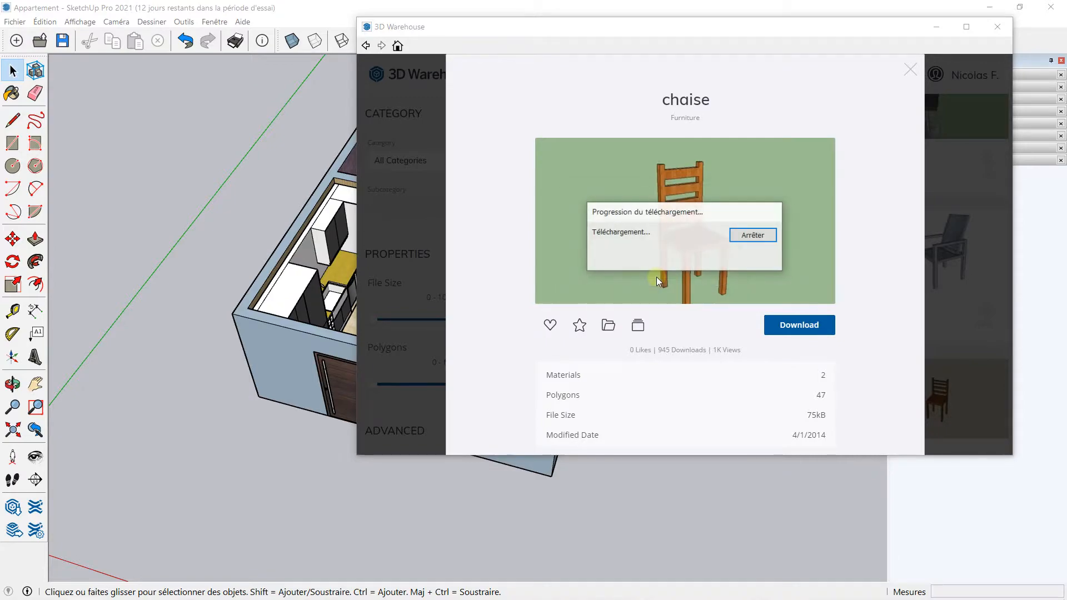
scroll(642, 398, up, 6)
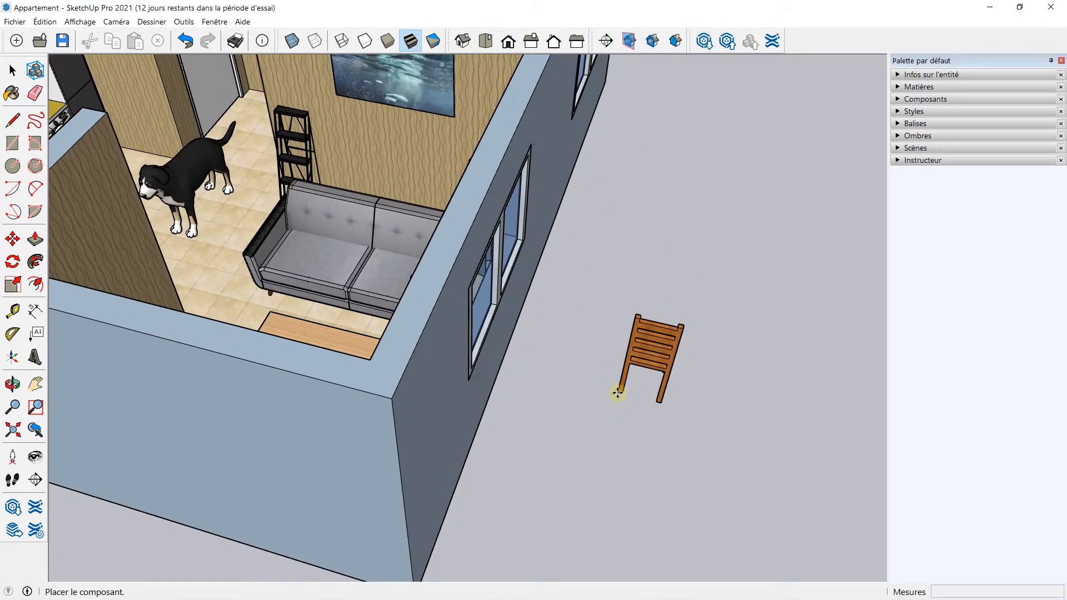
click(620, 401)
Step: Measure the chair's seat depth and its overall height from the foot of the rear leg to the top of the backrest
middle_drag(619, 400, 538, 307)
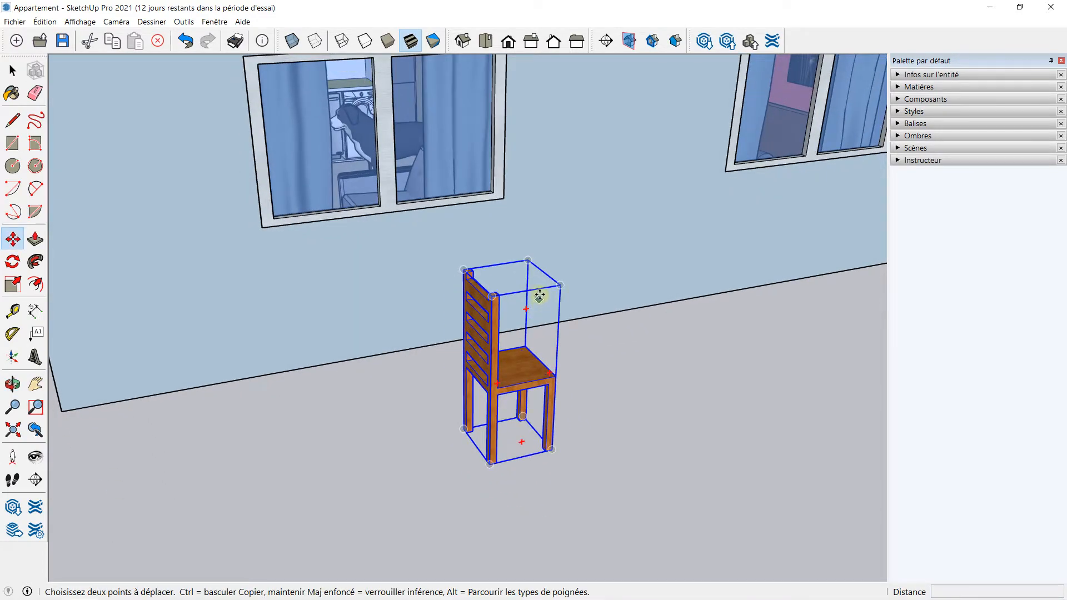
middle_drag(511, 363, 392, 363)
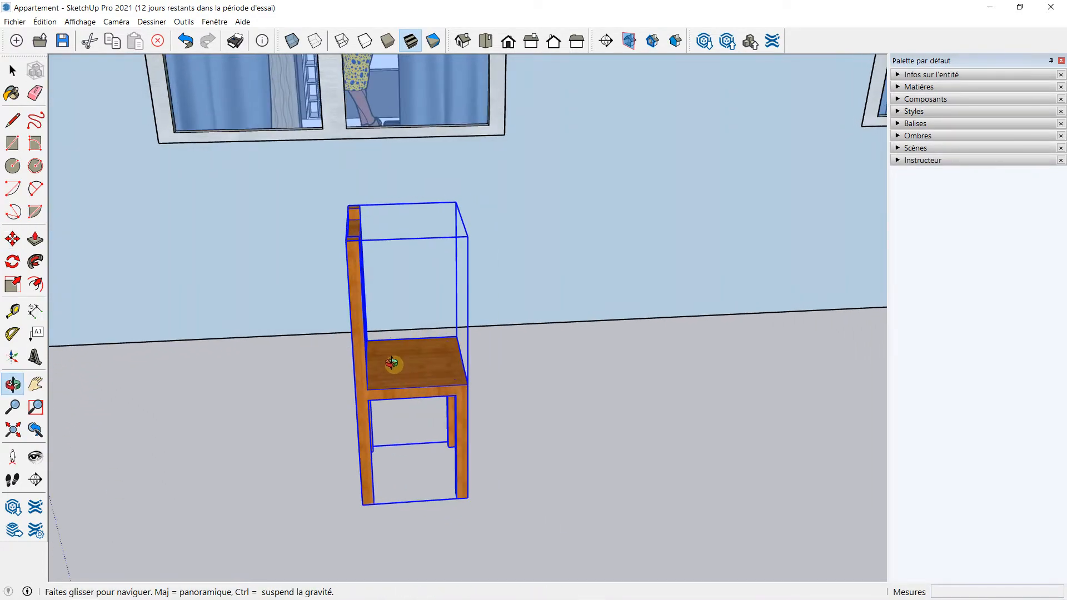
click(23, 314)
click(358, 395)
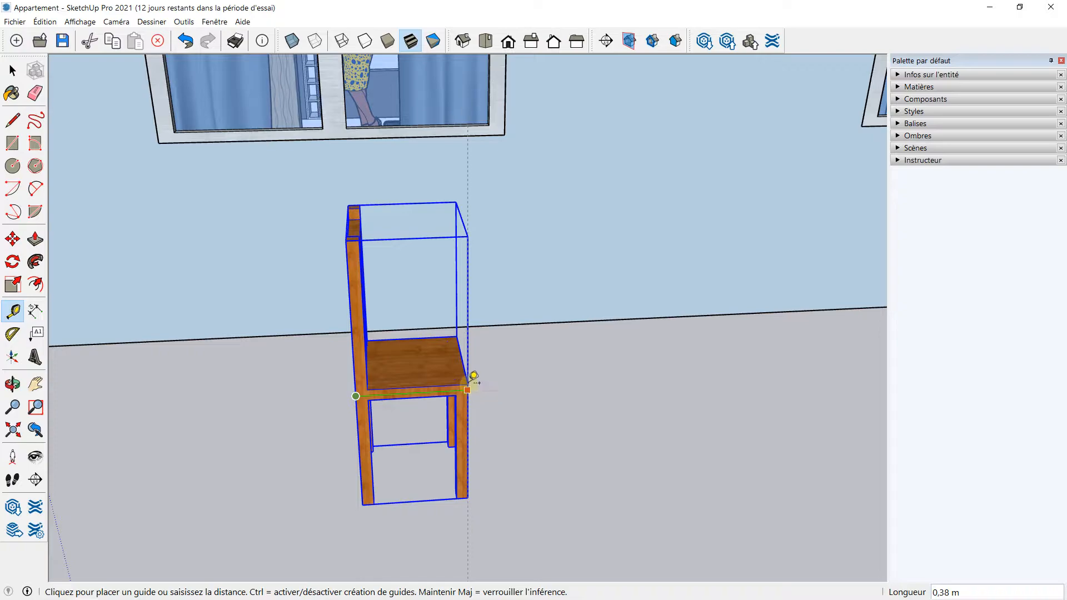
click(472, 379)
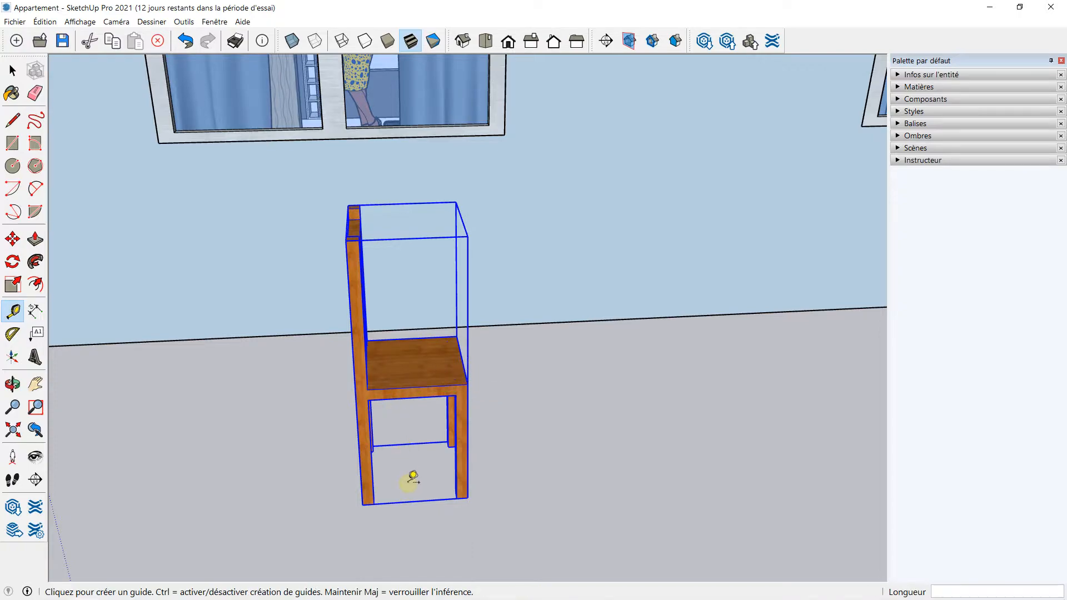
click(363, 505)
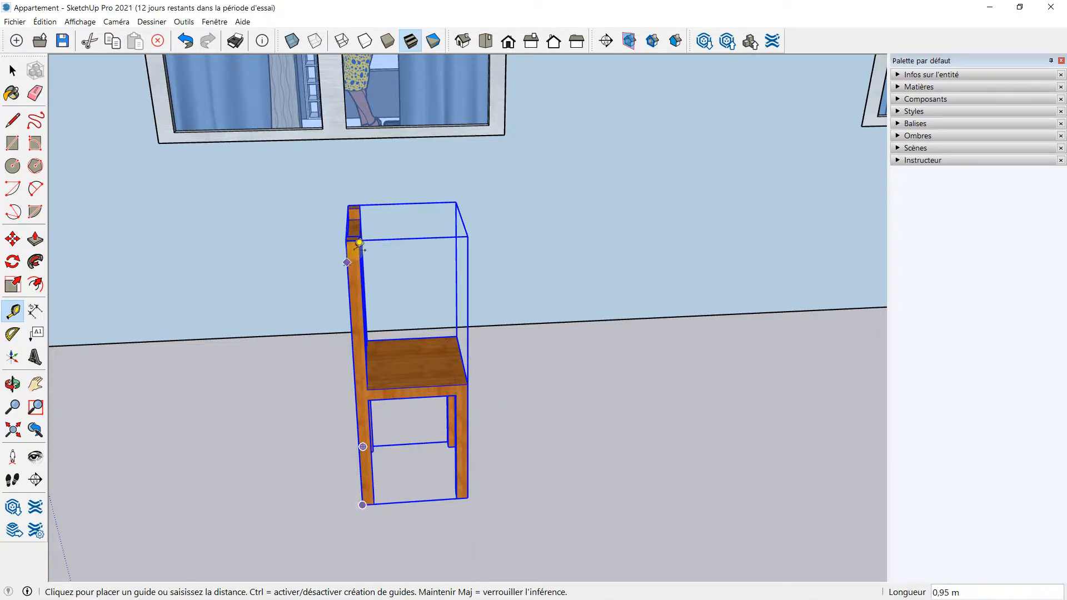
click(356, 233)
Step: Measure the width of the chair's seat along its front edge
middle_drag(453, 342, 429, 314)
scroll(435, 307, up, 3)
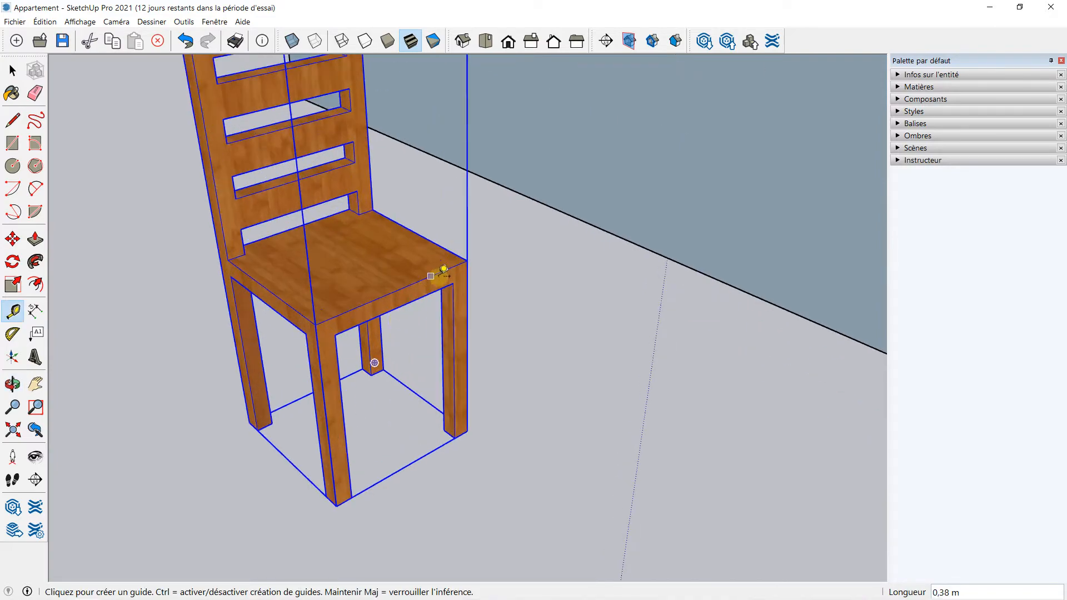
click(467, 260)
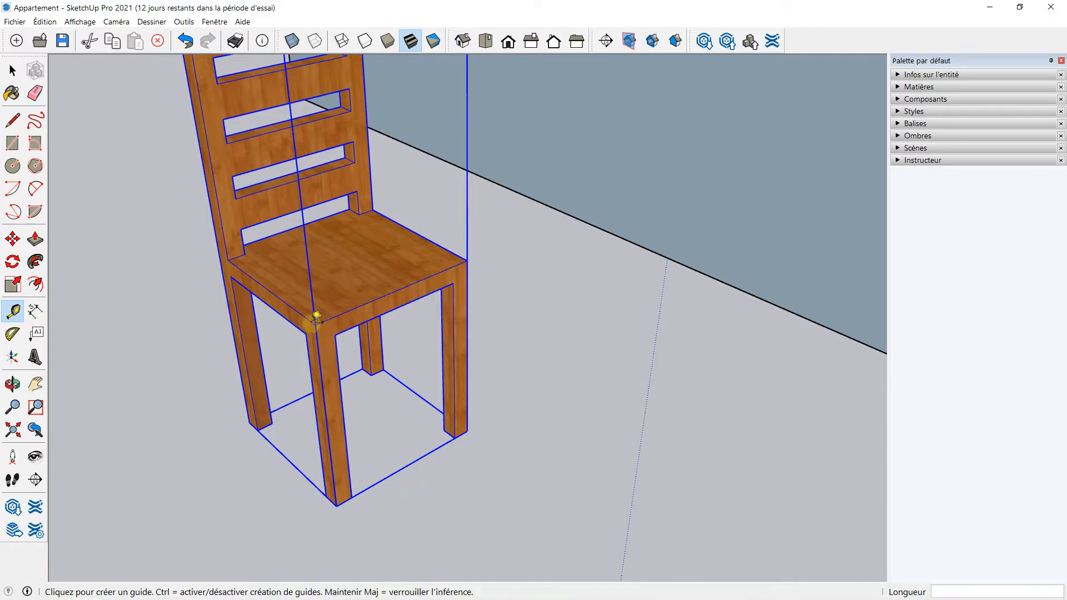
Step: Scale the chair's width by 1.18 along the red axis and slightly stretch its depth outward from the front
click(13, 284)
scroll(306, 267, down, 3)
drag(279, 270, 259, 278)
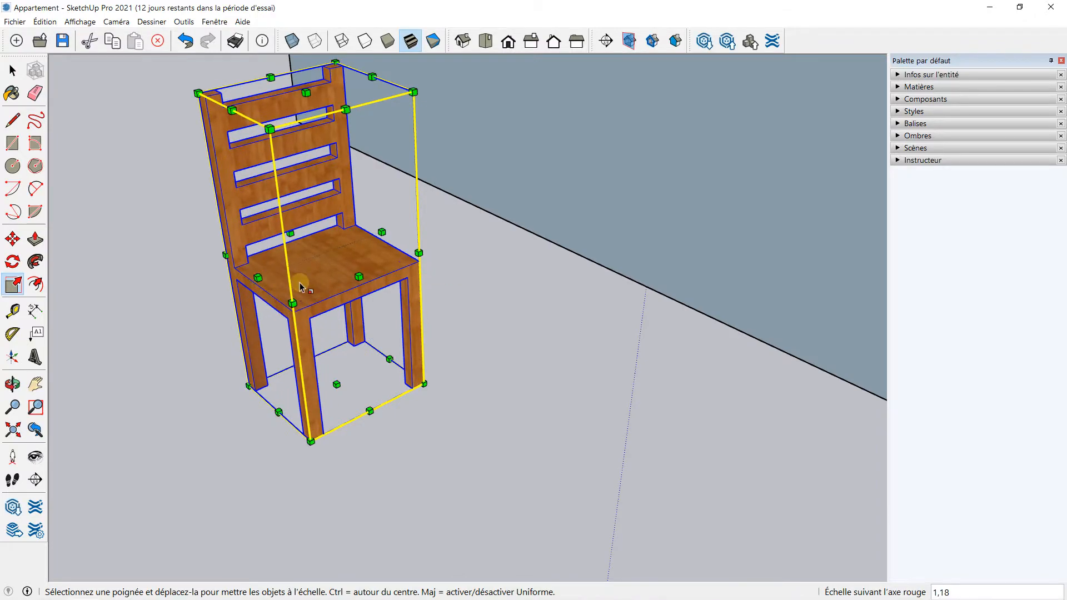
drag(360, 281, 373, 288)
scroll(278, 270, down, 2)
mouse_move(280, 266)
middle_down()
mouse_move(572, 285)
mouse_move(571, 318)
mouse_move(294, 314)
mouse_move(345, 238)
mouse_move(428, 239)
middle_up()
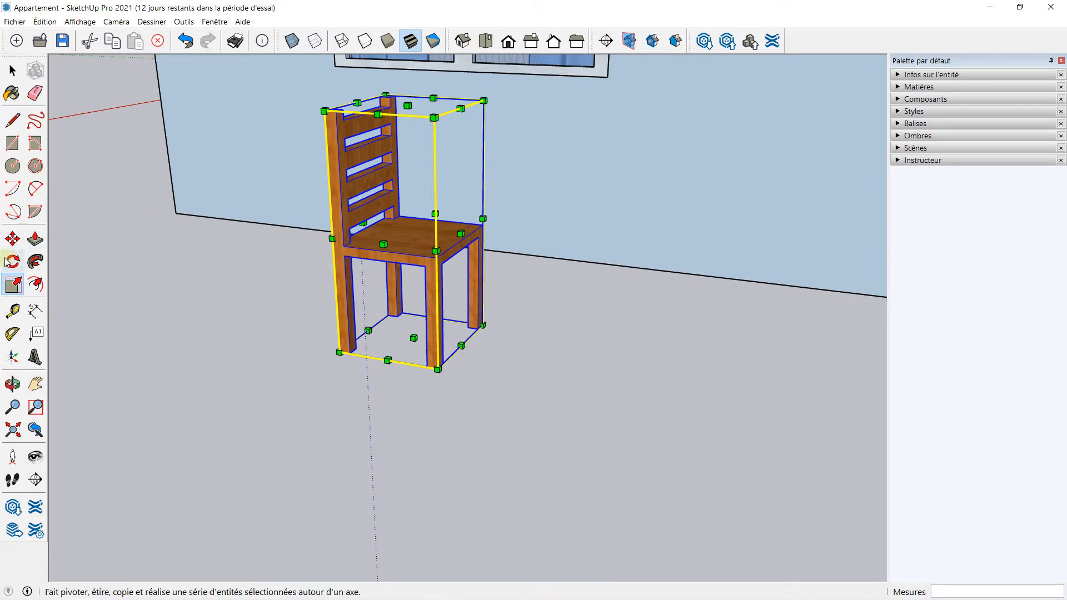
Step: Measure the seat height of the resized chair from the foot of its front leg
click(13, 311)
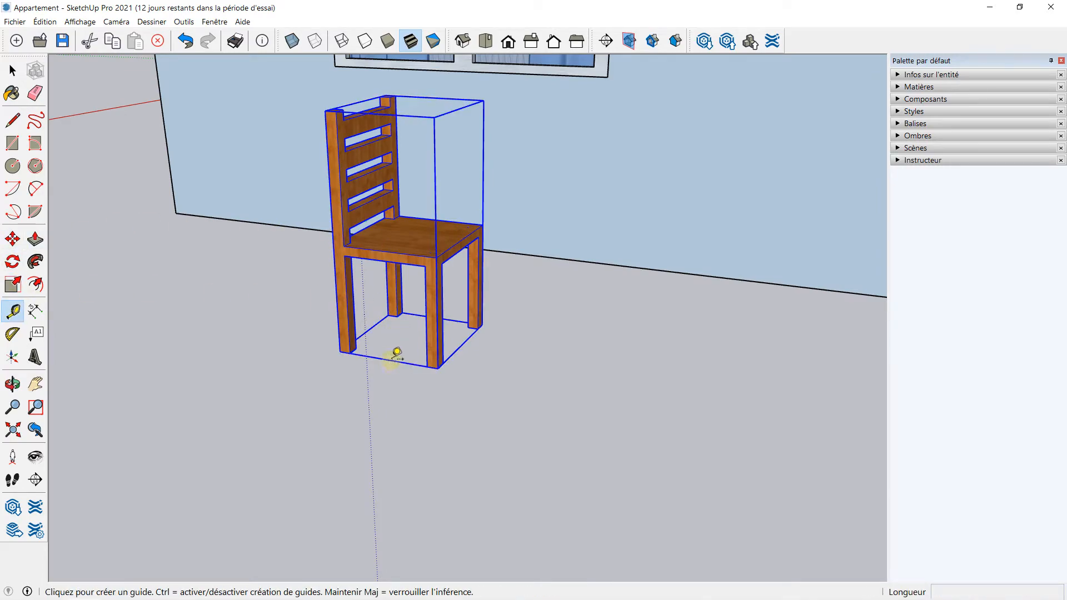
middle_drag(364, 367, 340, 322)
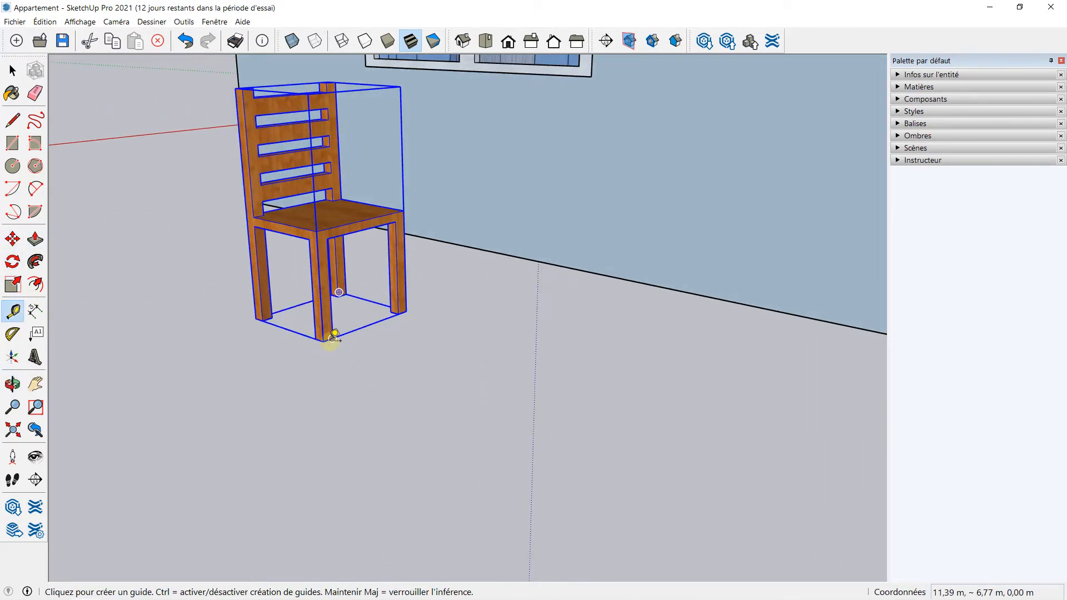
click(332, 338)
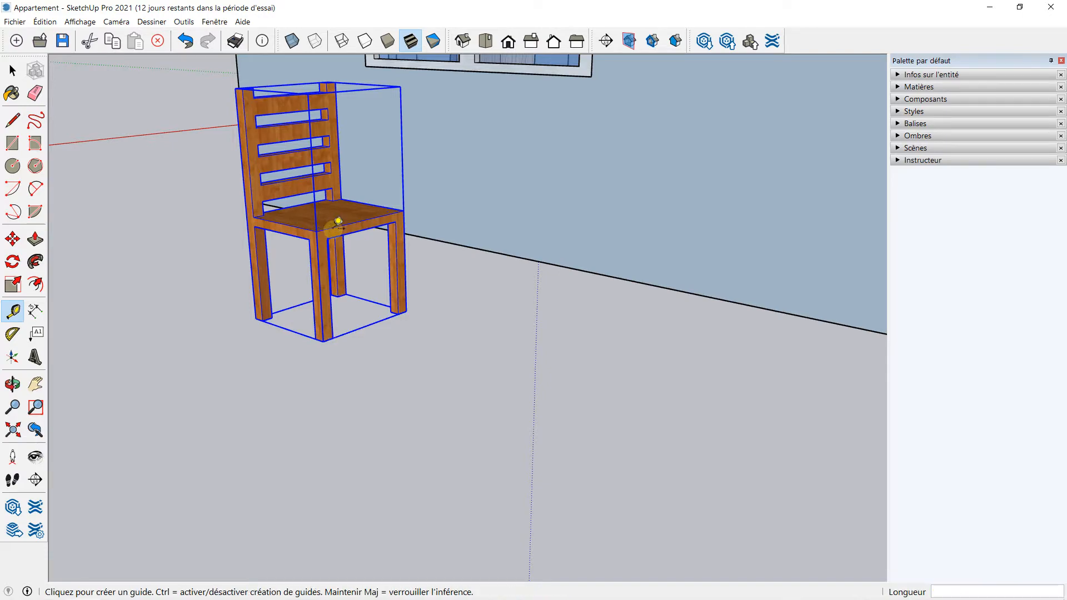
Step: Rotate the chair 180 degrees on the ground plane about the foot of its rear leg
scroll(314, 244, down, 2)
middle_drag(290, 242, 572, 309)
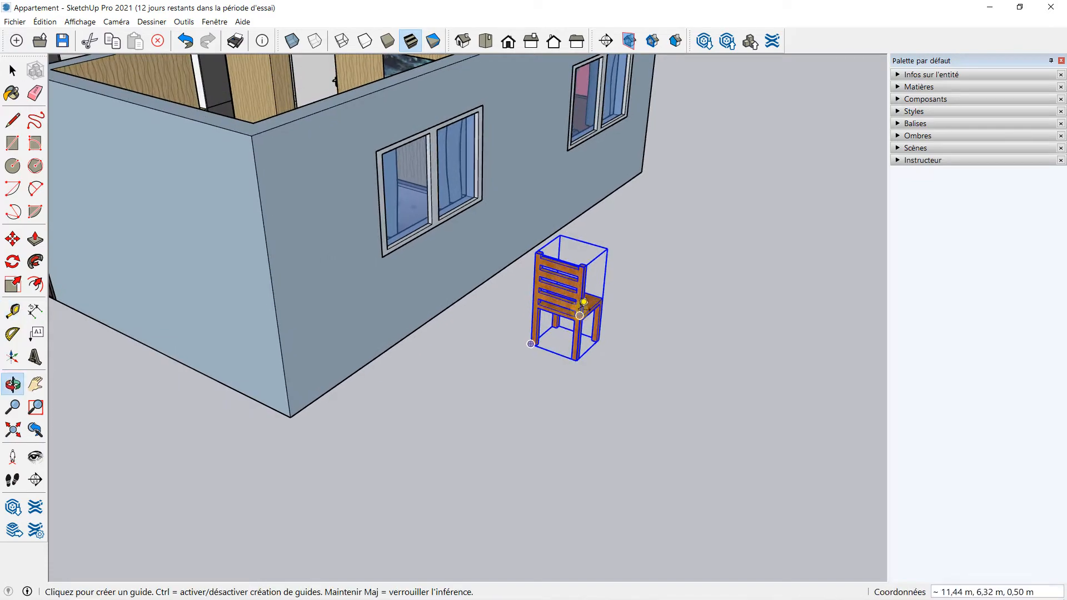
scroll(571, 310, up, 2)
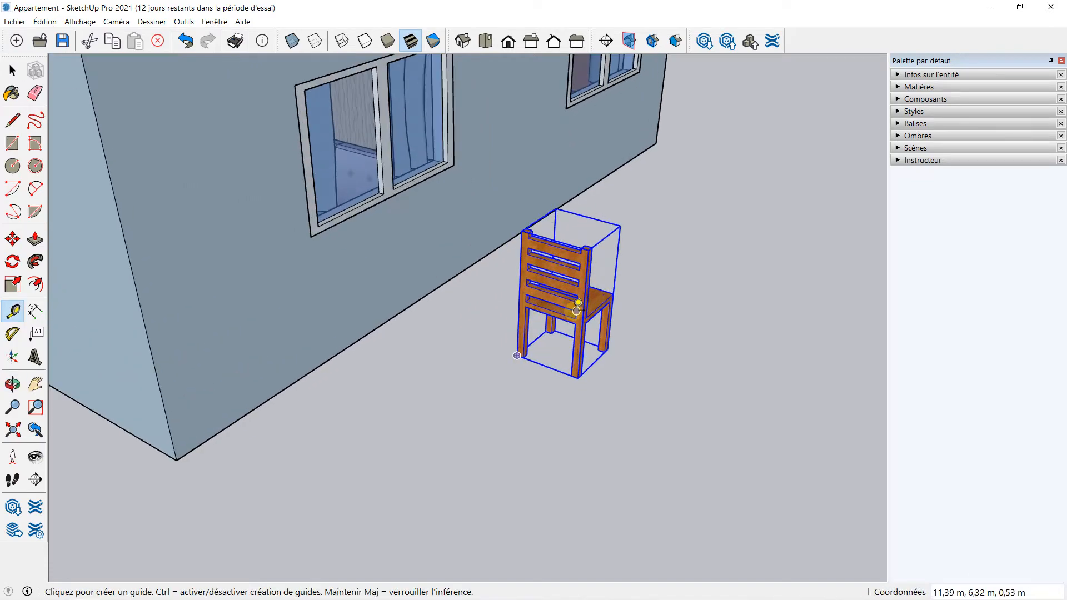
click(13, 262)
scroll(709, 351, up, 3)
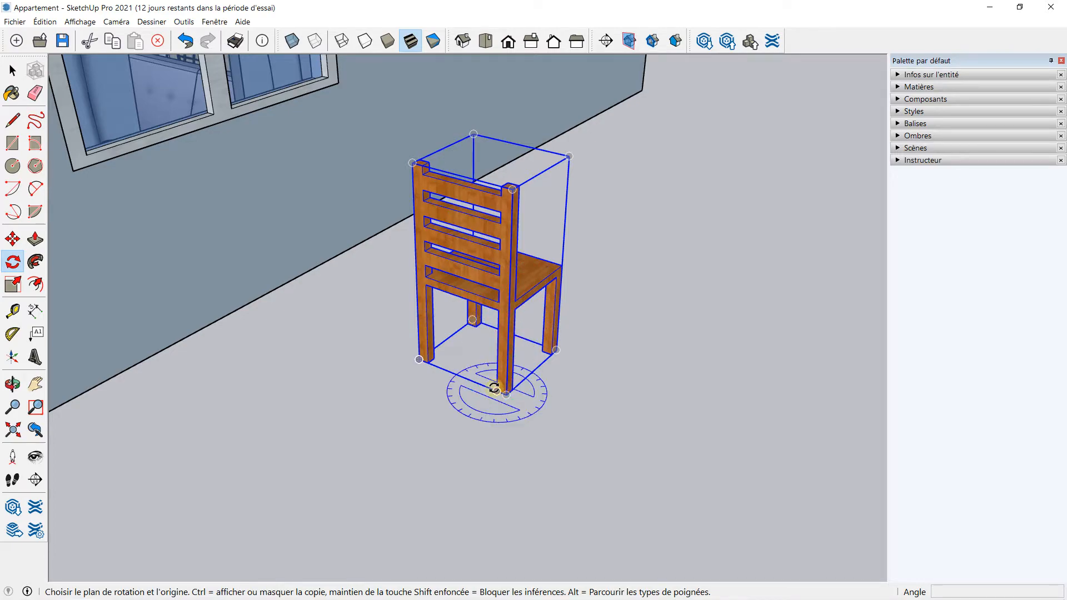
click(496, 391)
click(506, 394)
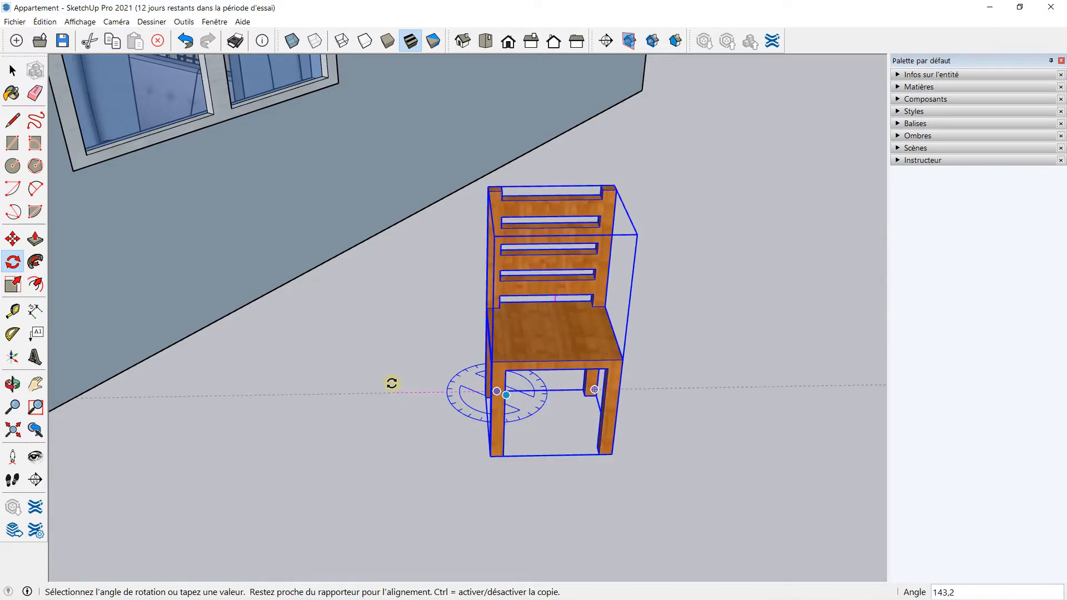
click(361, 344)
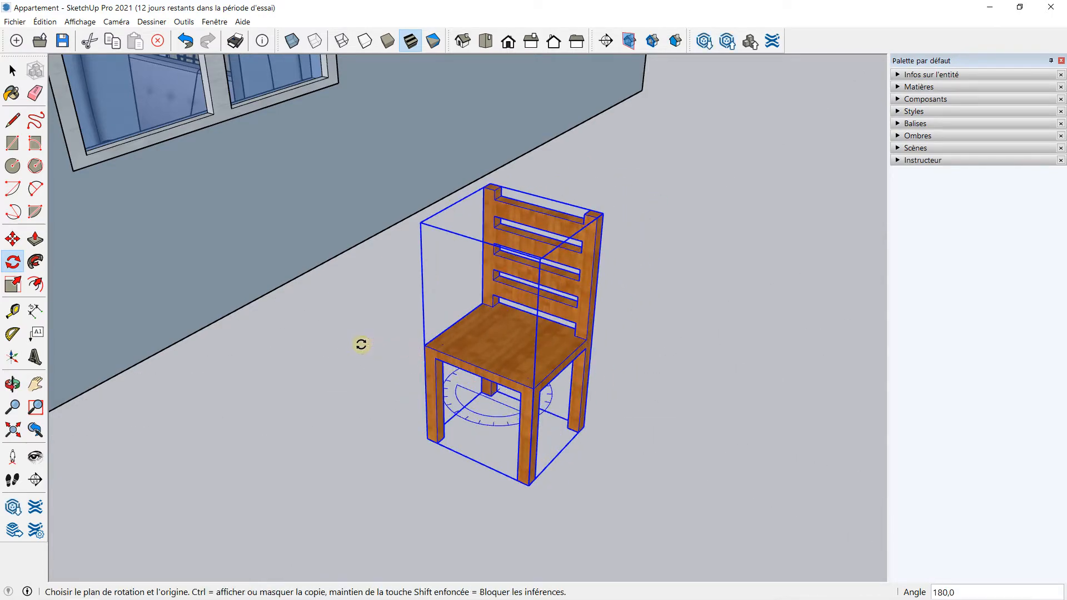
Step: Move the chair by its front leg corner into the apartment, about 6.56 m away, onto the tiled floor beside the washing machine
scroll(334, 331, down, 3)
middle_drag(333, 332, 512, 345)
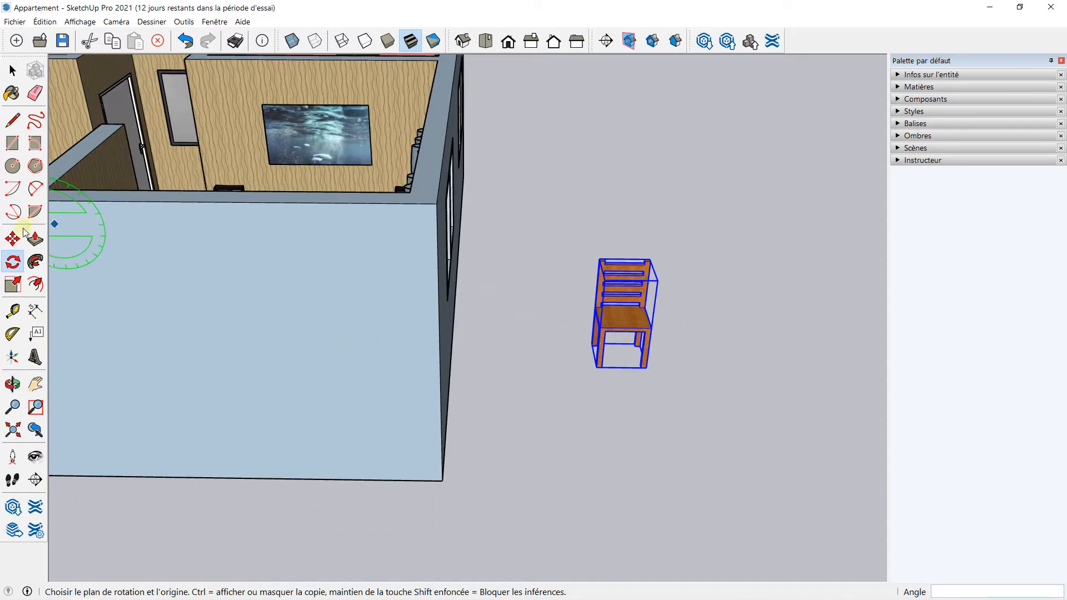
click(13, 239)
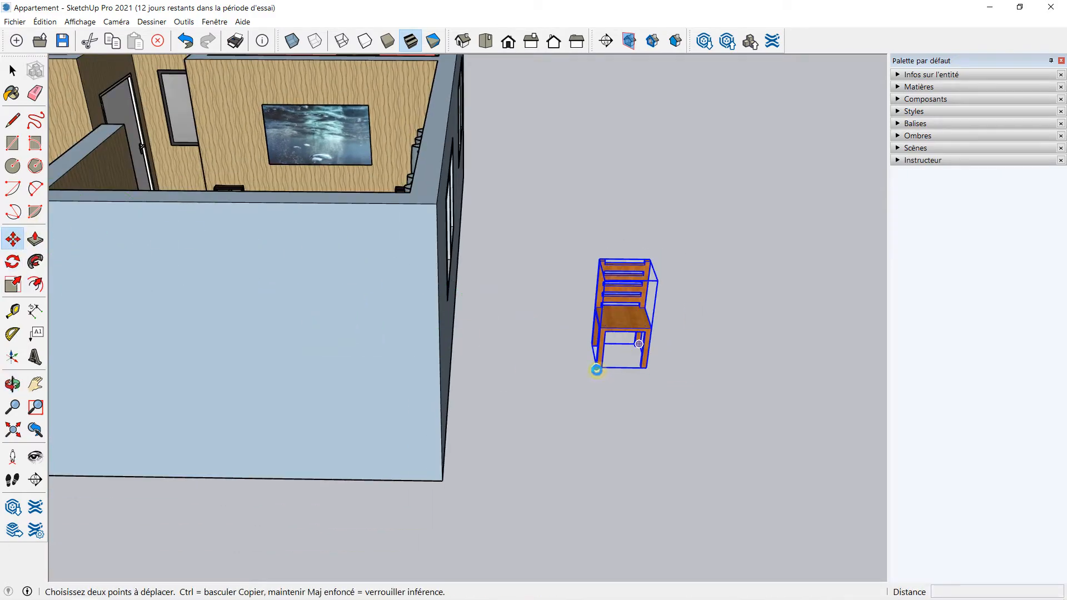
click(597, 368)
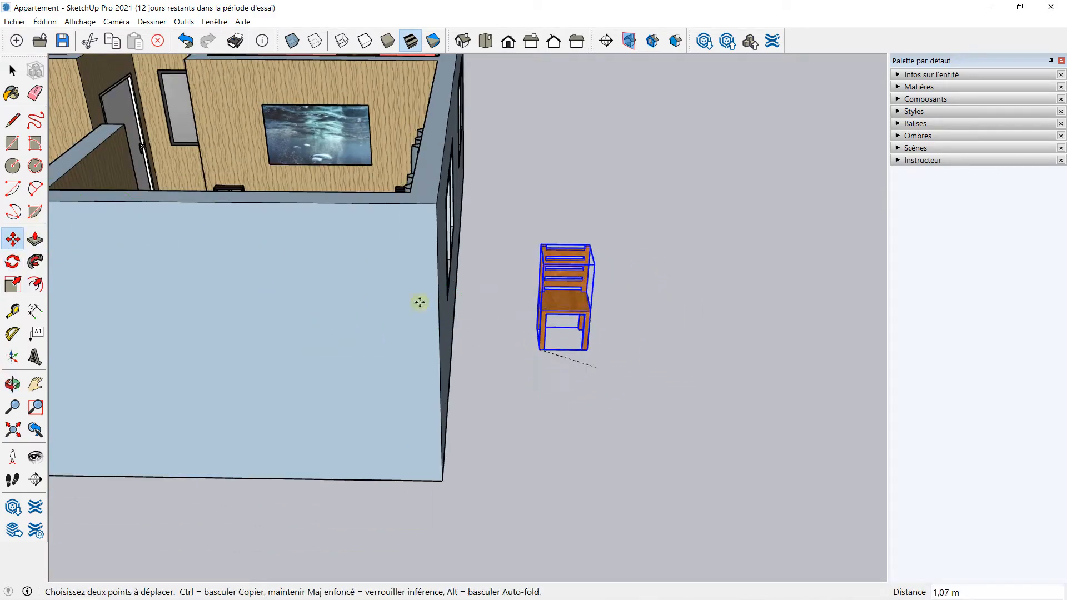
shift+middle_drag(215, 227, 693, 408)
middle_drag(489, 329, 479, 463)
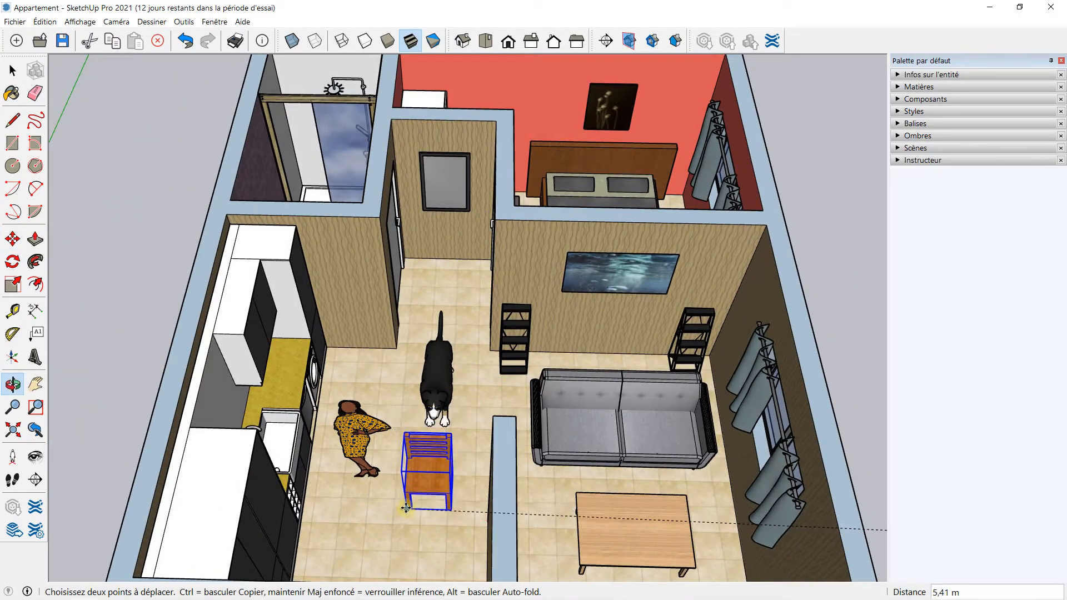
scroll(356, 389, up, 5)
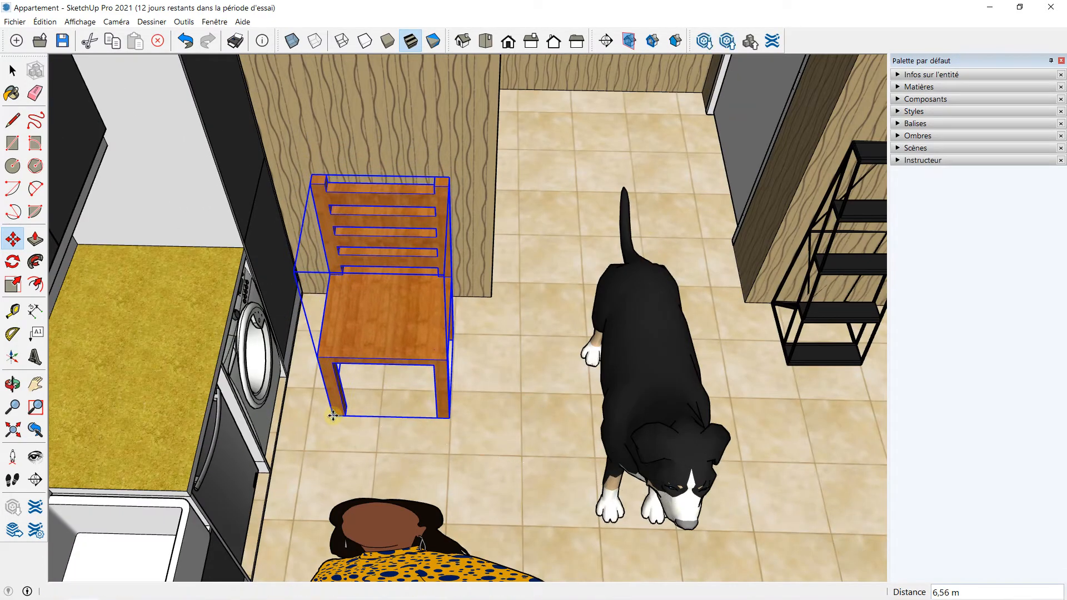
click(334, 415)
Step: Move the chair about 0.20 m by its rear leg corner so its back stands against the wood-patterned wall
scroll(457, 332, up, 4)
middle_drag(508, 333, 393, 291)
scroll(440, 302, up, 3)
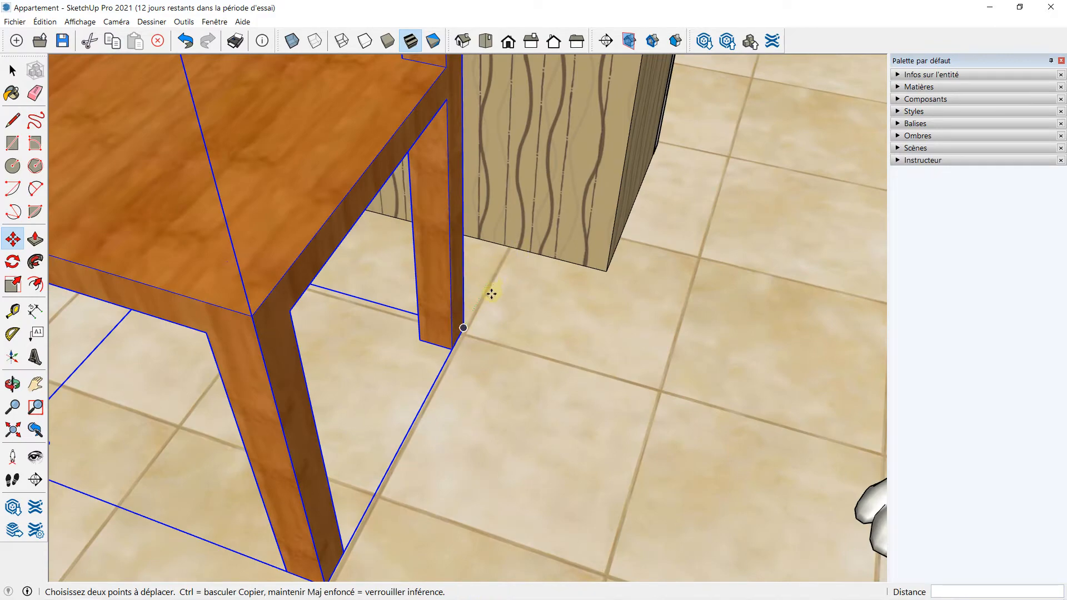
click(464, 328)
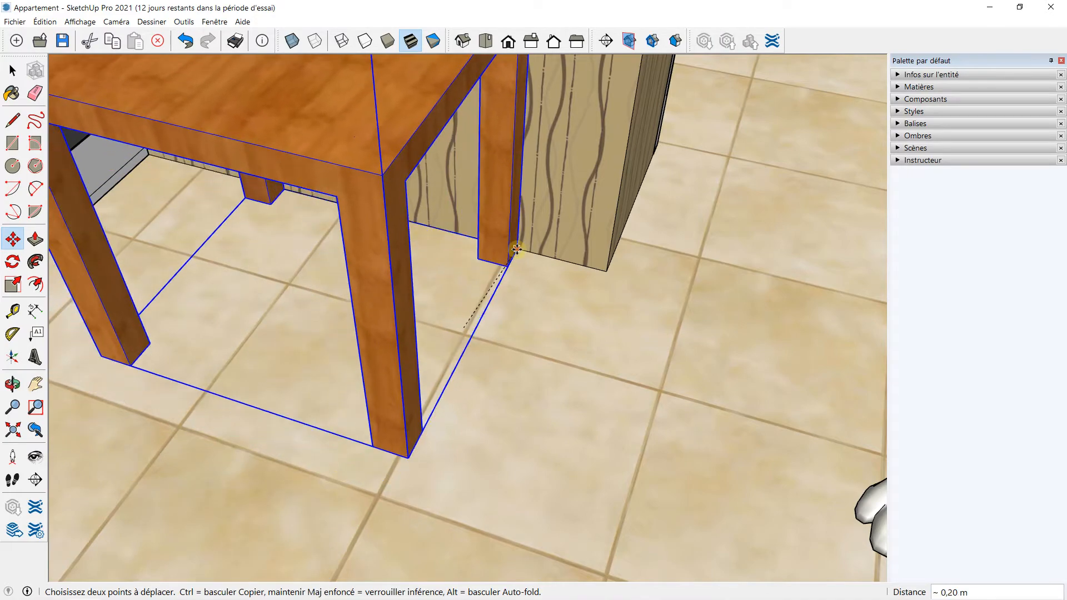
click(518, 251)
Step: Adjust the chair's position slightly from its front leg corner, and shift it a little along the red axis beside the wall
scroll(518, 251, down, 6)
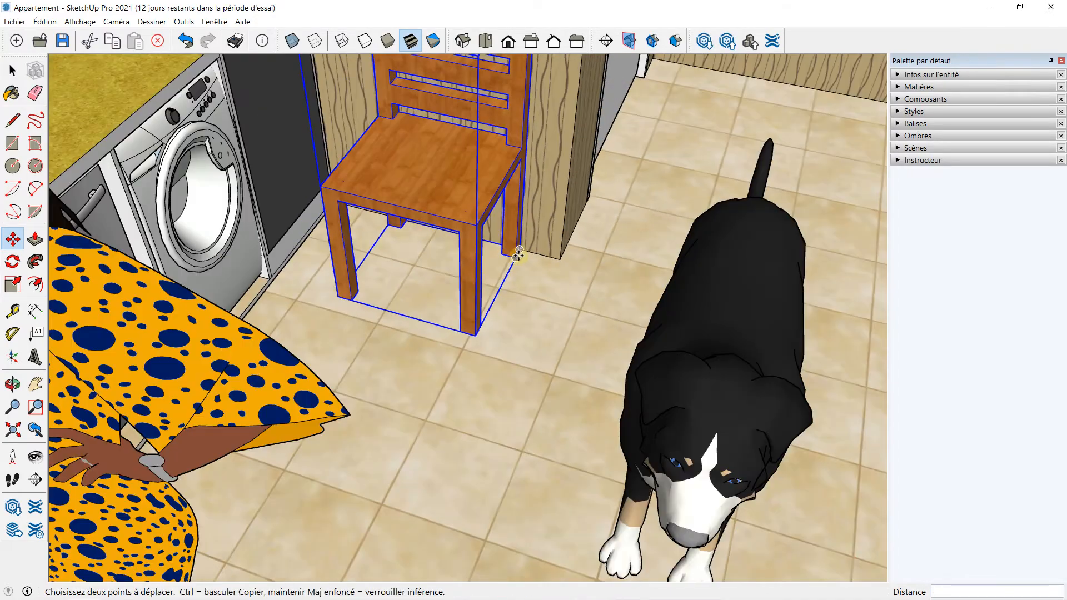
middle_drag(518, 252, 495, 283)
scroll(495, 284, up, 6)
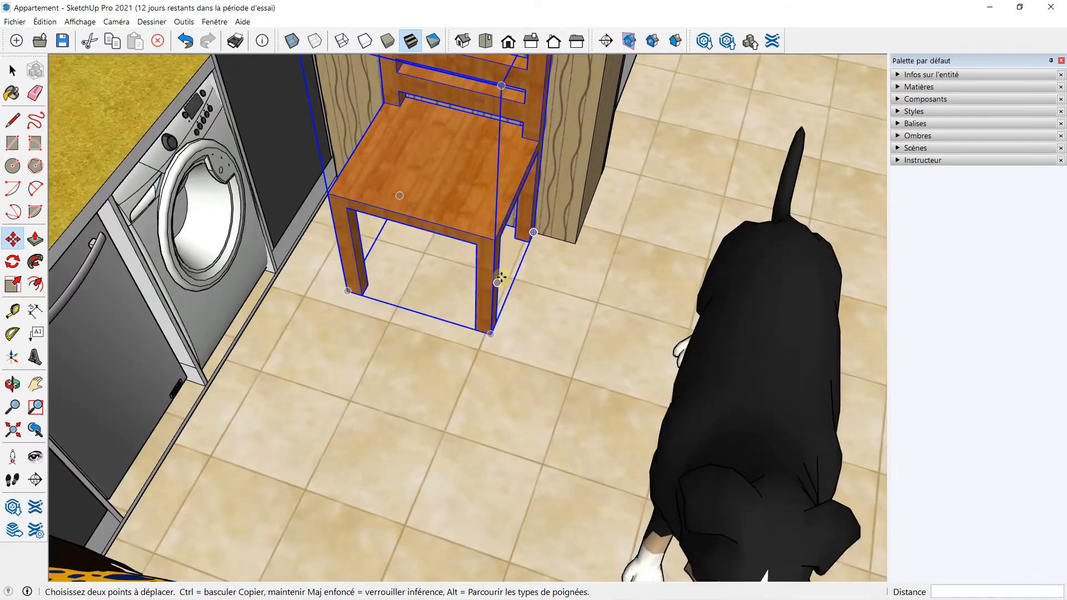
click(484, 364)
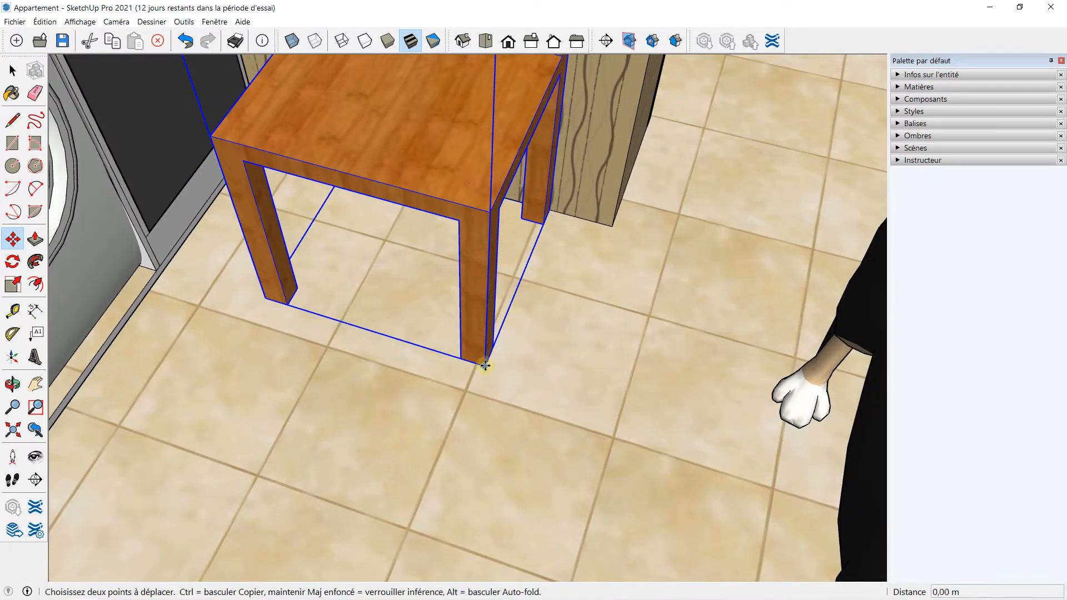
click(474, 384)
middle_drag(458, 290, 458, 239)
scroll(458, 239, down, 2)
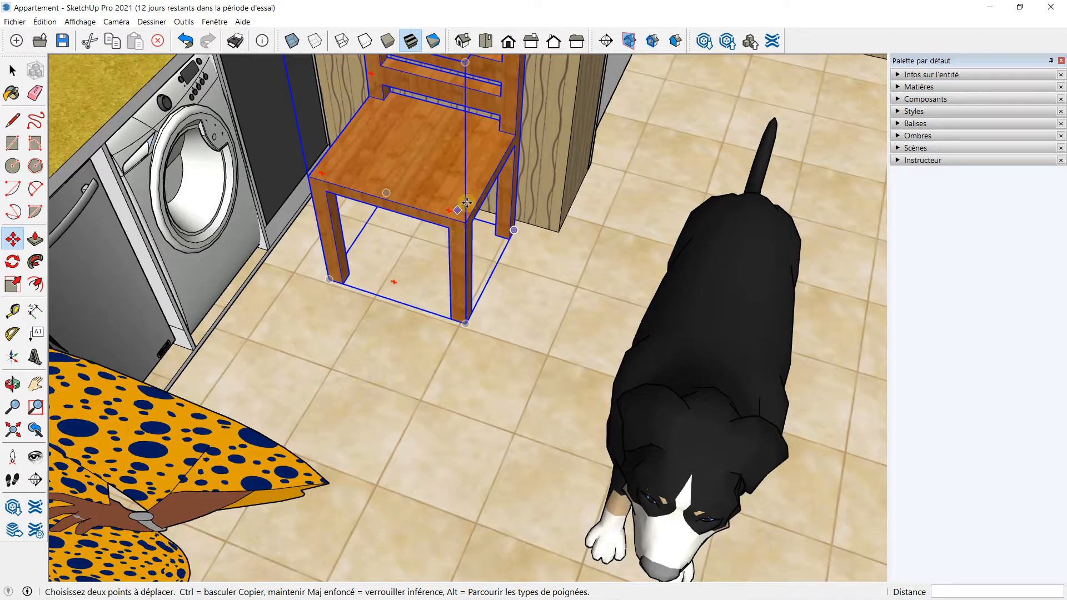
click(491, 183)
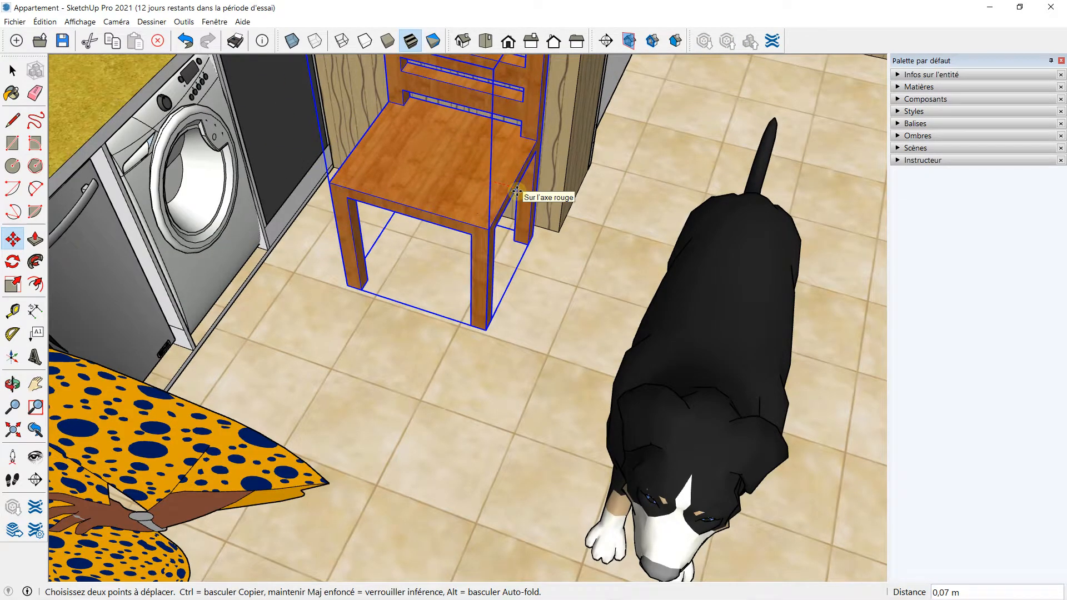
click(504, 191)
scroll(476, 209, down, 3)
key(q)
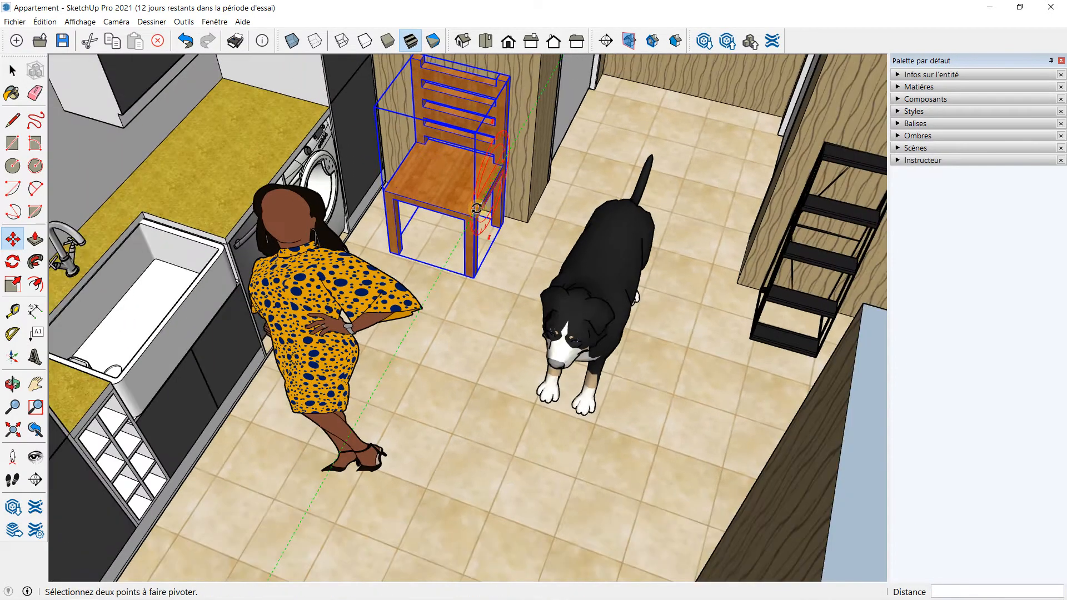
scroll(476, 209, down, 5)
middle_drag(477, 208, 494, 236)
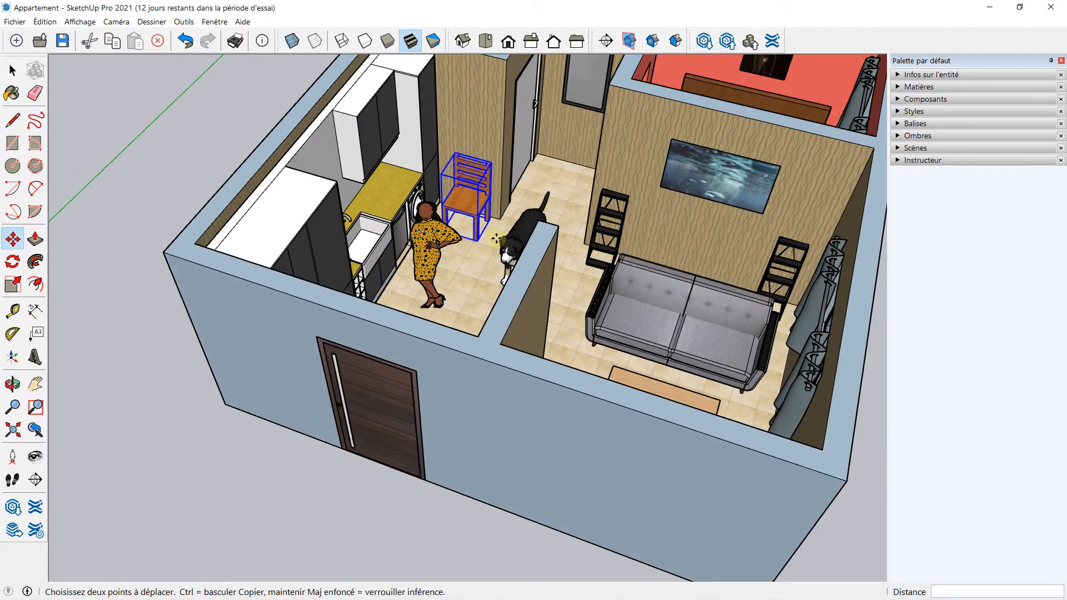
key(m)
scroll(486, 214, up, 6)
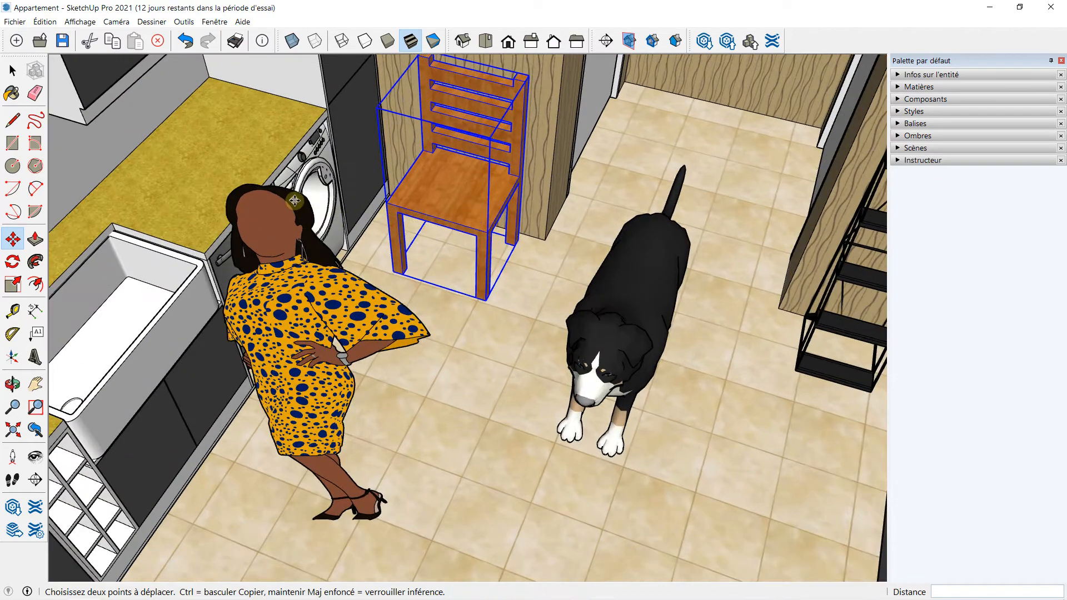
Step: Look through the components used in the model and display the entity information of the selected chair
click(12, 70)
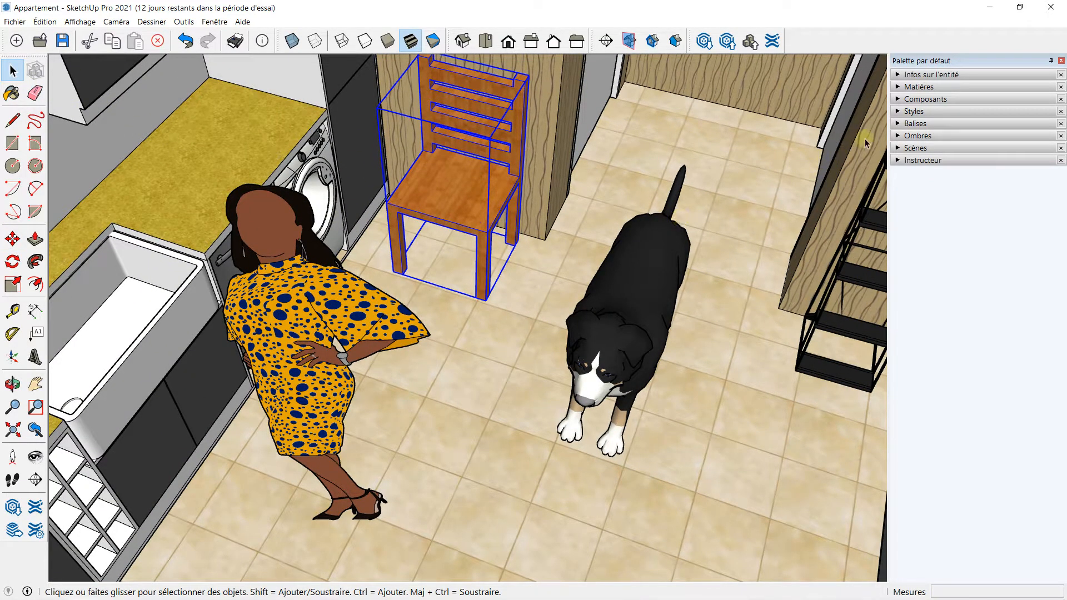
click(901, 101)
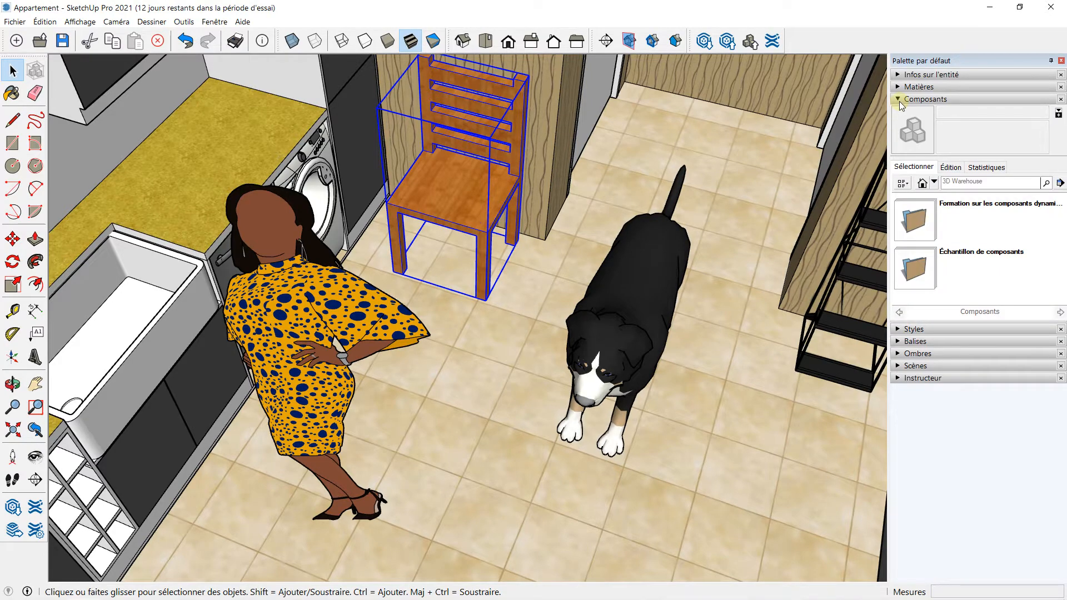
click(951, 168)
click(987, 167)
click(914, 167)
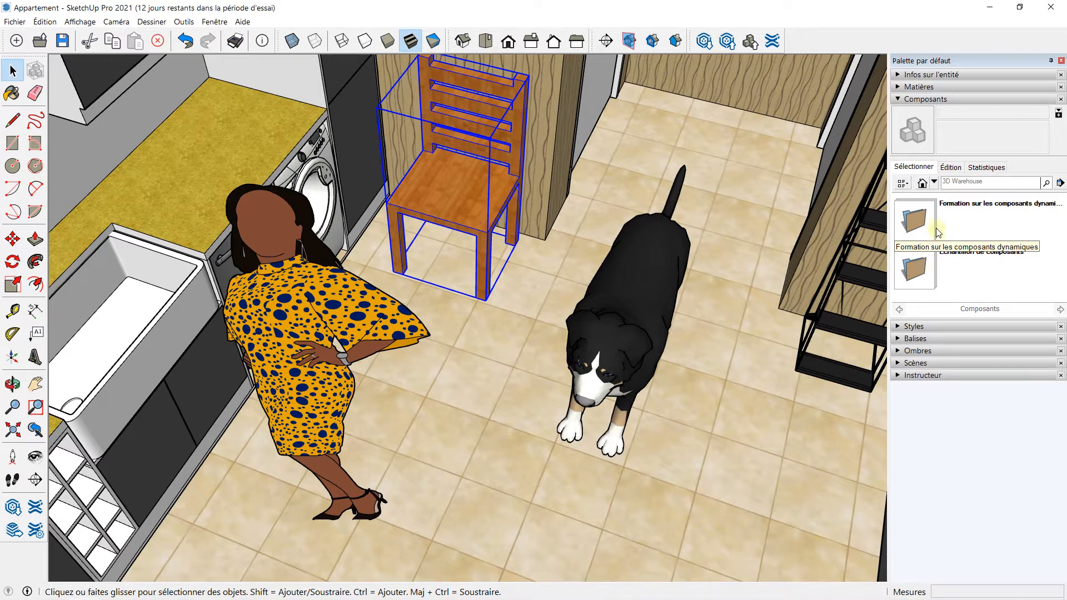
click(921, 184)
scroll(923, 231, down, 10)
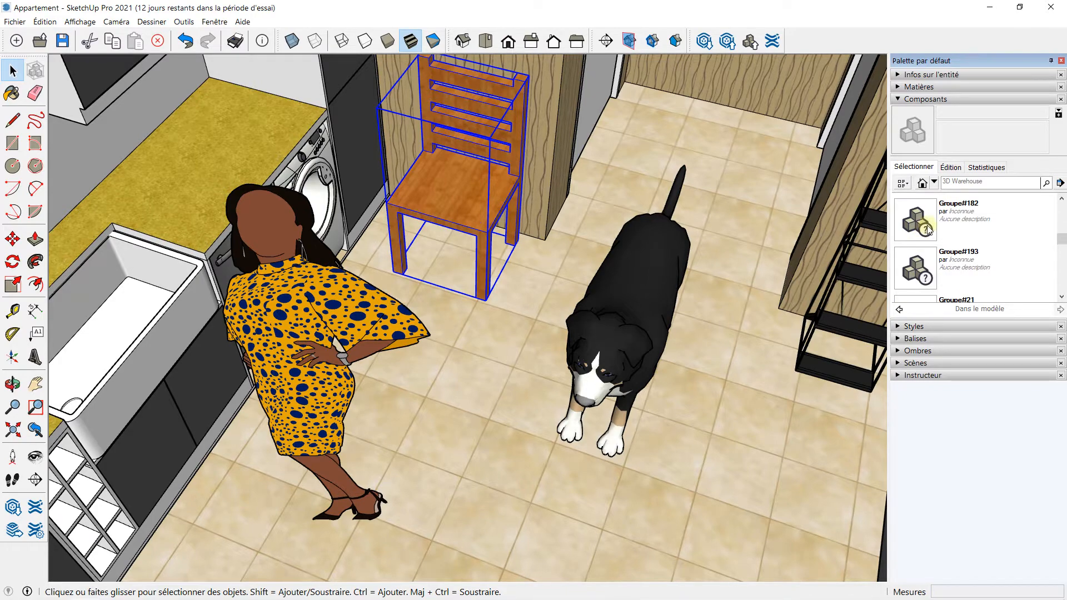
scroll(929, 232, up, 2)
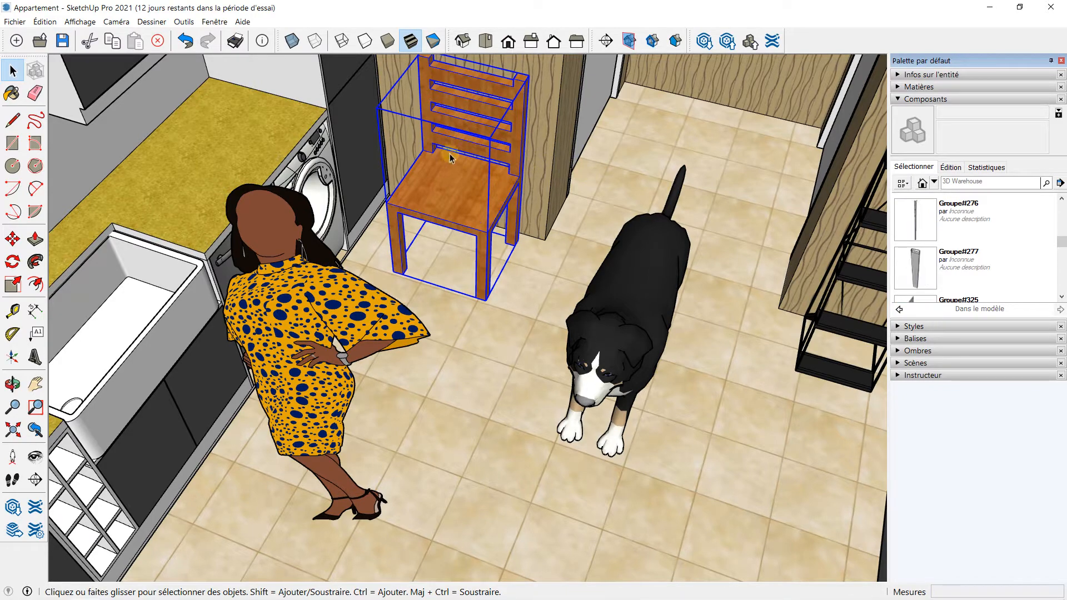
right_click(462, 183)
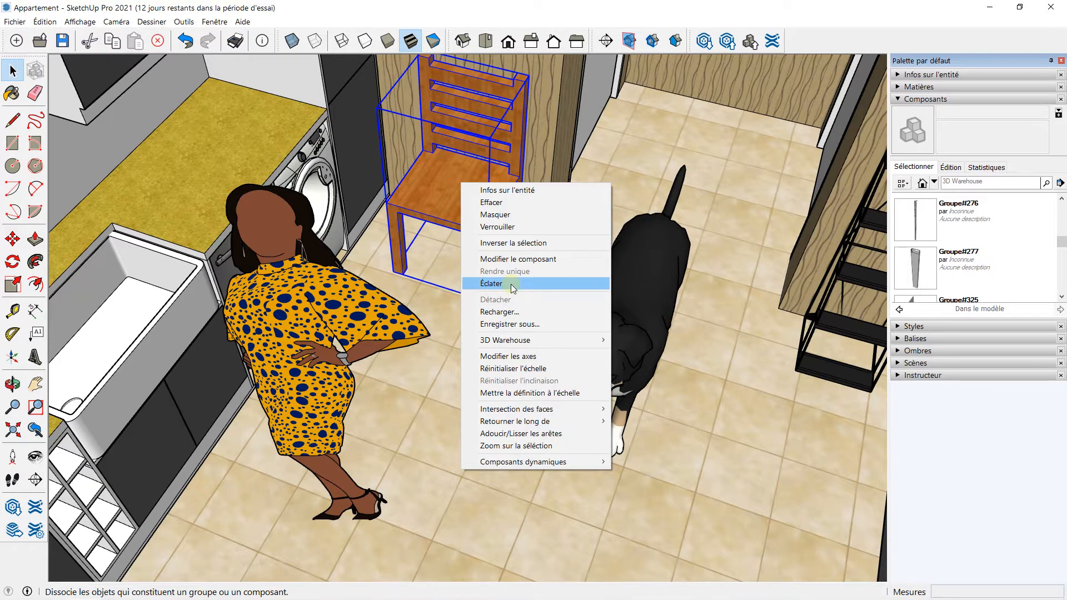
click(515, 191)
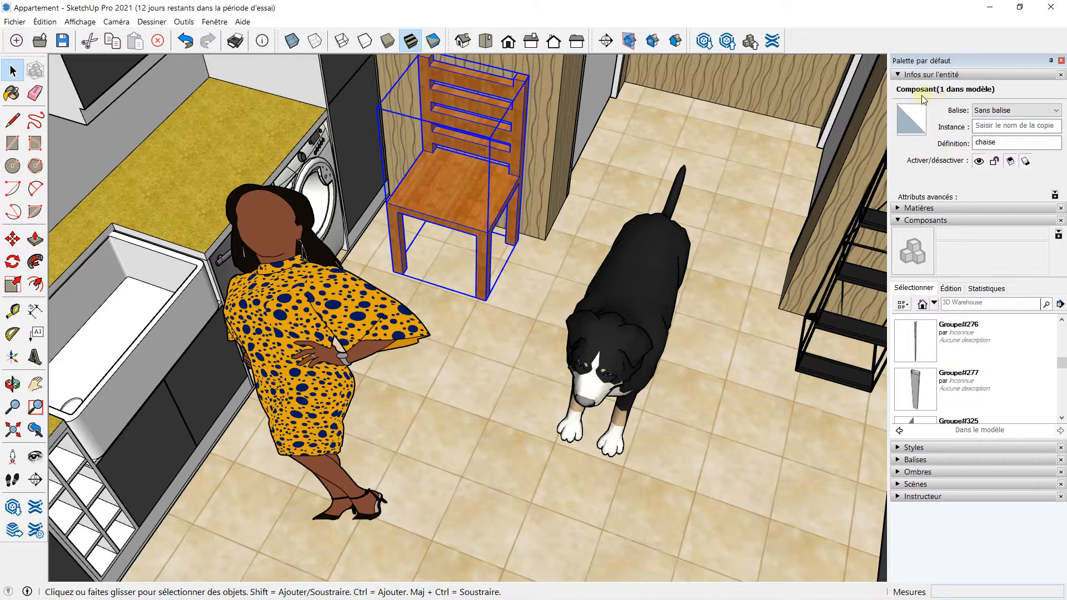
Step: Open the chair component for editing and select the seat's top face with its bounding edges
double_click(449, 189)
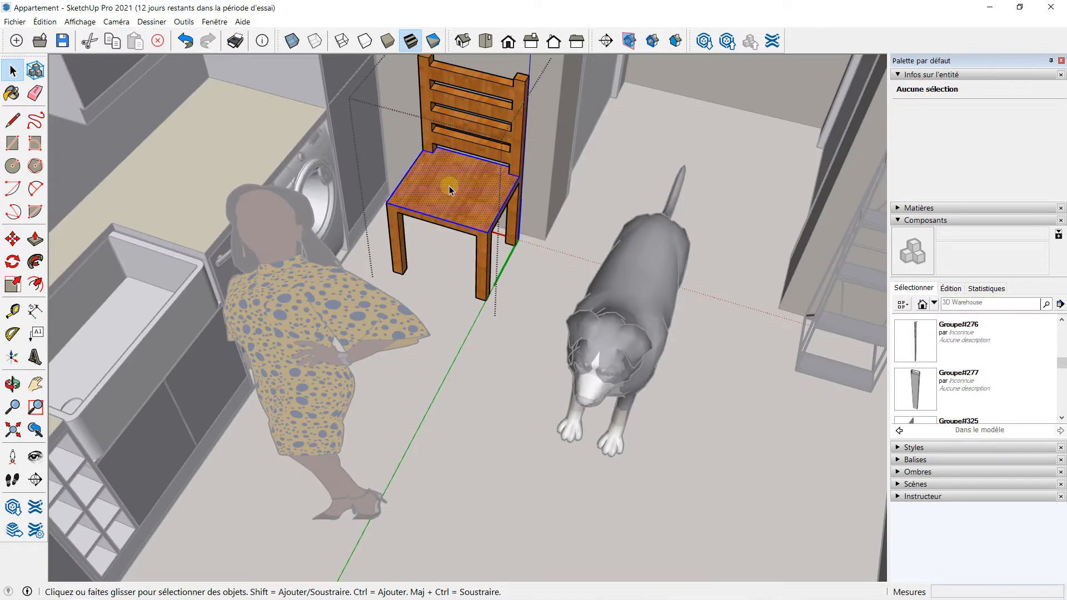
scroll(421, 174, up, 4)
middle_drag(424, 199, 469, 202)
scroll(469, 202, up, 4)
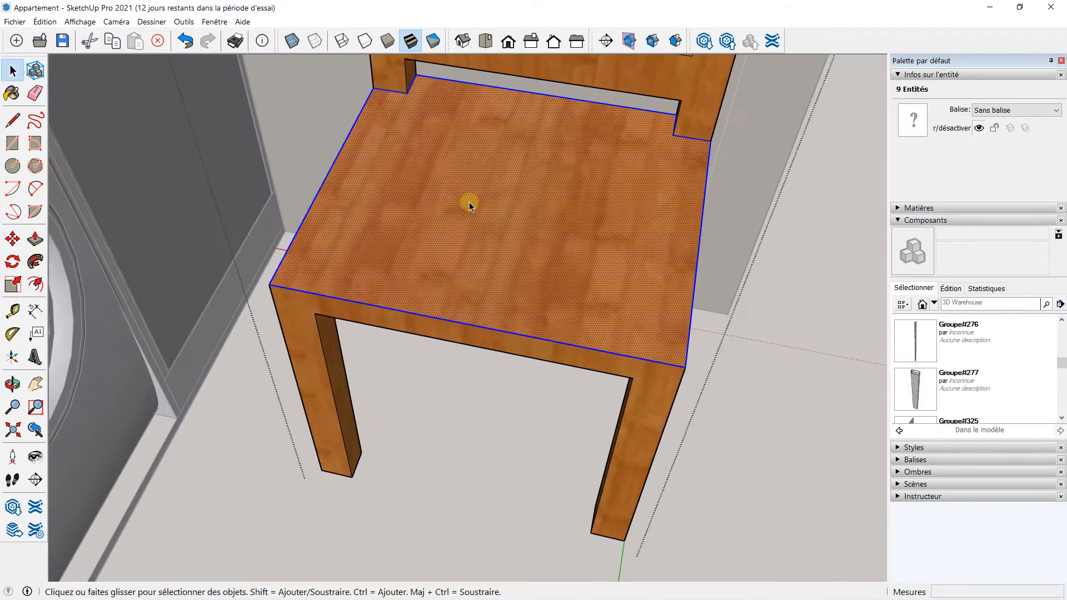
scroll(469, 202, down, 2)
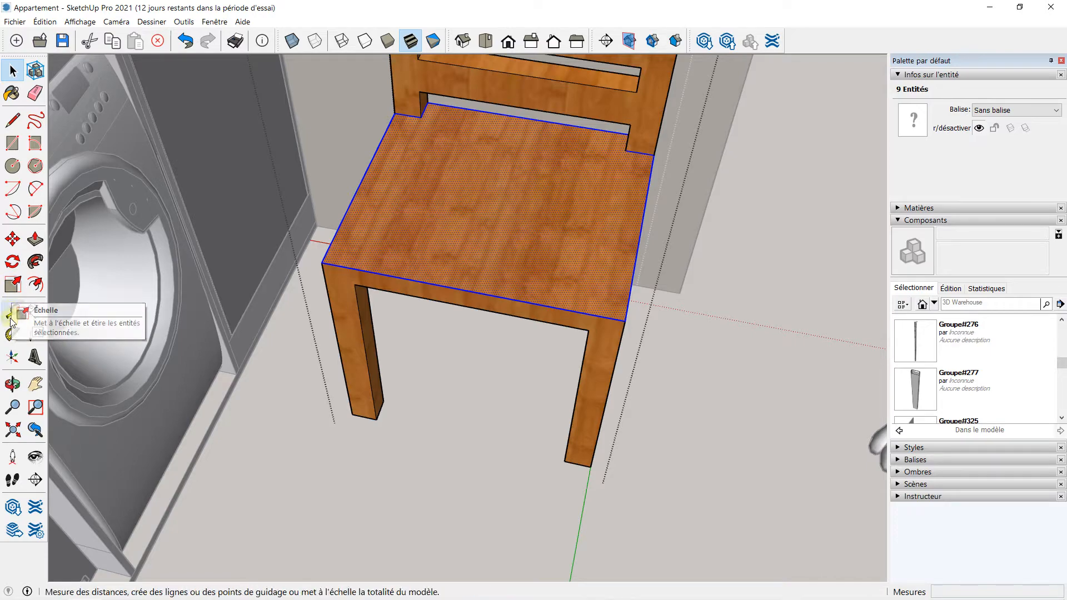
Step: Push the seat's top face down by about 0.02 m with Push/Pull, and undo the change
click(35, 239)
click(439, 239)
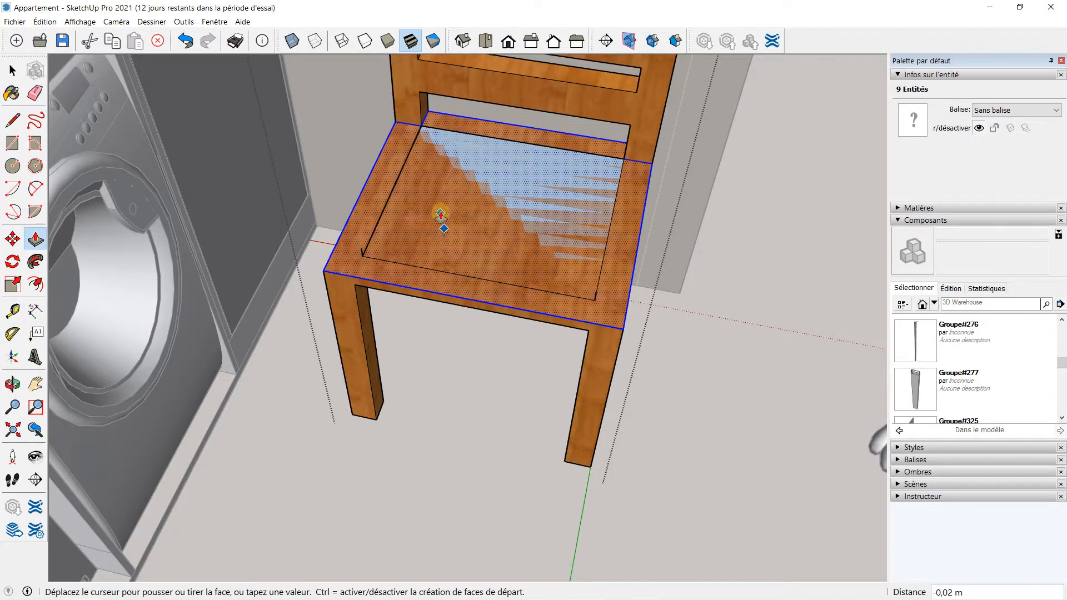
click(461, 165)
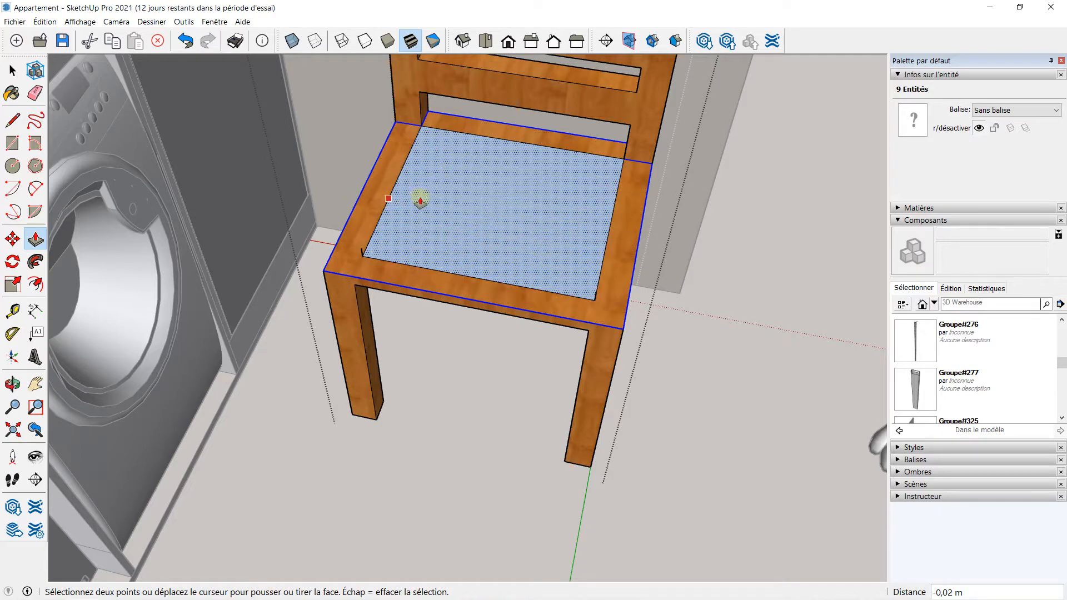
click(185, 40)
Step: Raise the seat's top face by about 0.04 m with Push/Pull, and undo the change
click(519, 232)
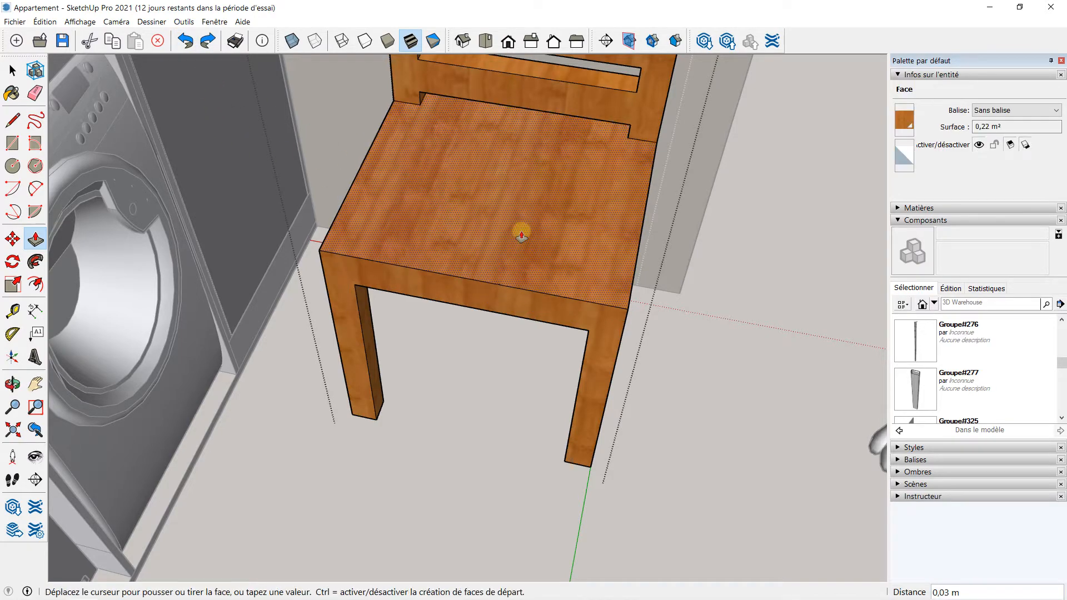
click(517, 232)
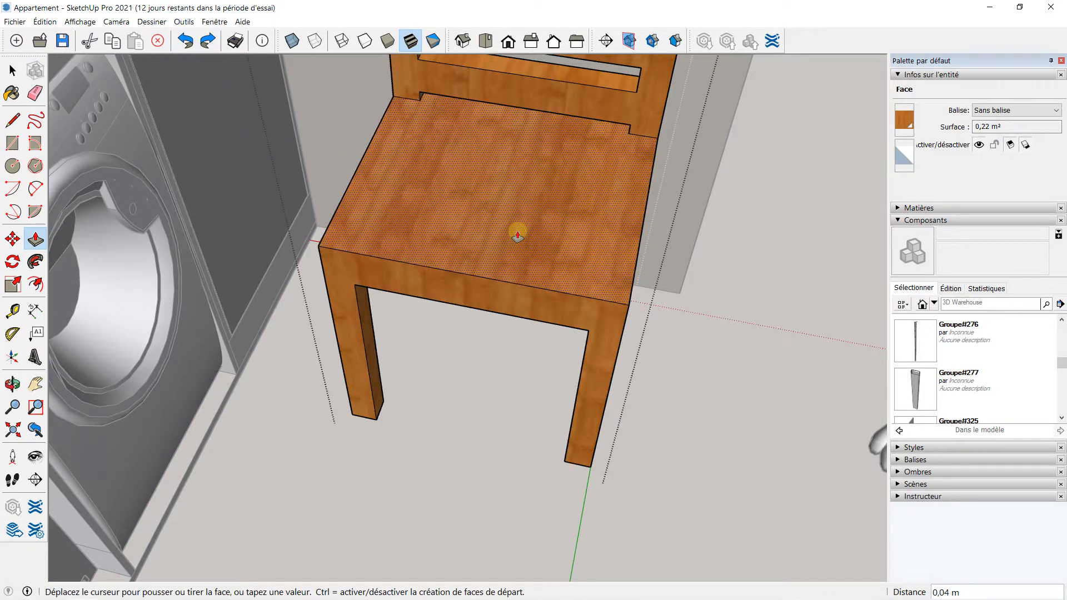
key(o)
middle_drag(535, 256, 543, 223)
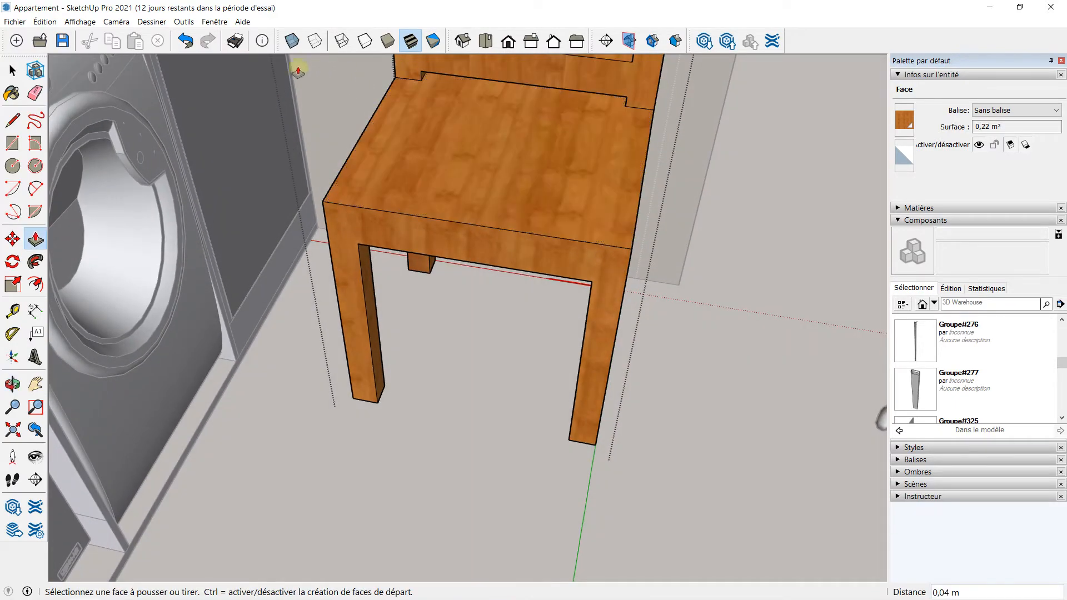
click(185, 40)
middle_drag(515, 201, 514, 247)
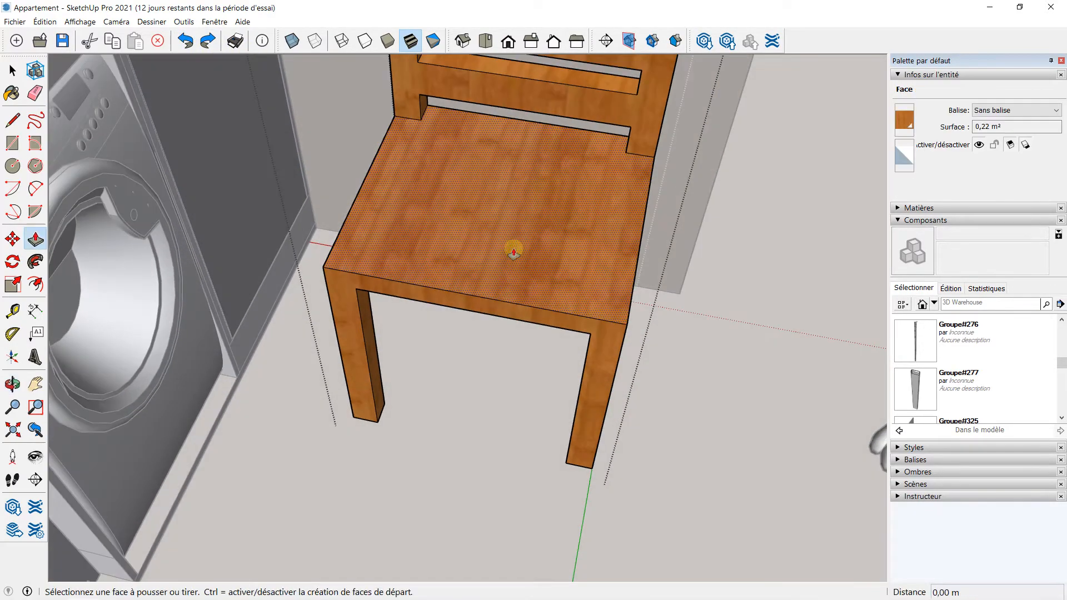
Step: Select the seat's top face and display the Bois material collection
click(12, 70)
click(445, 234)
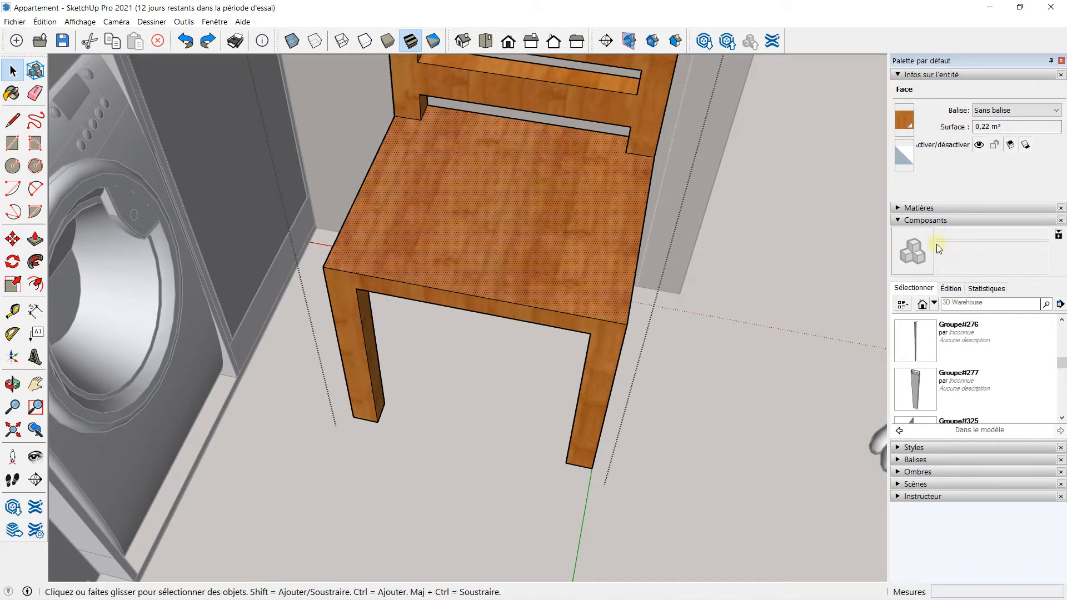
click(898, 207)
click(1004, 294)
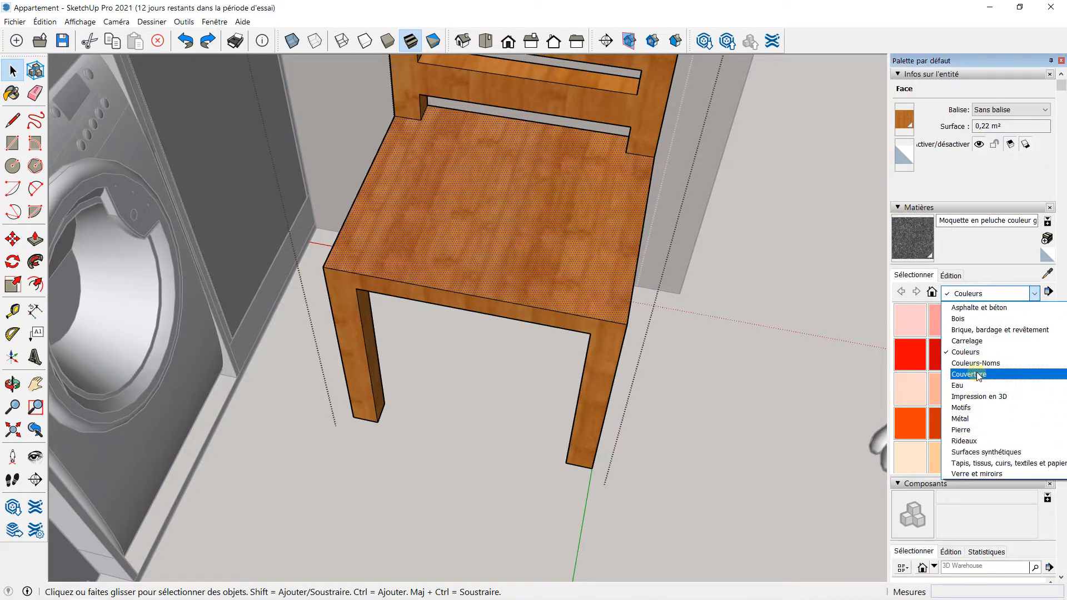
scroll(978, 422, up, 2)
scroll(973, 355, down, 1)
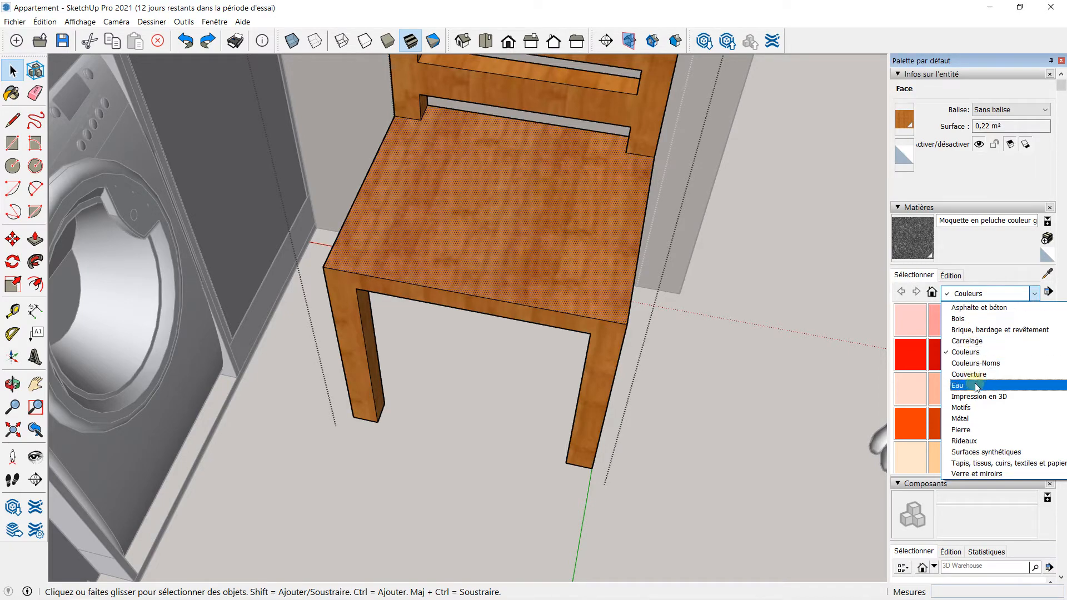
click(978, 319)
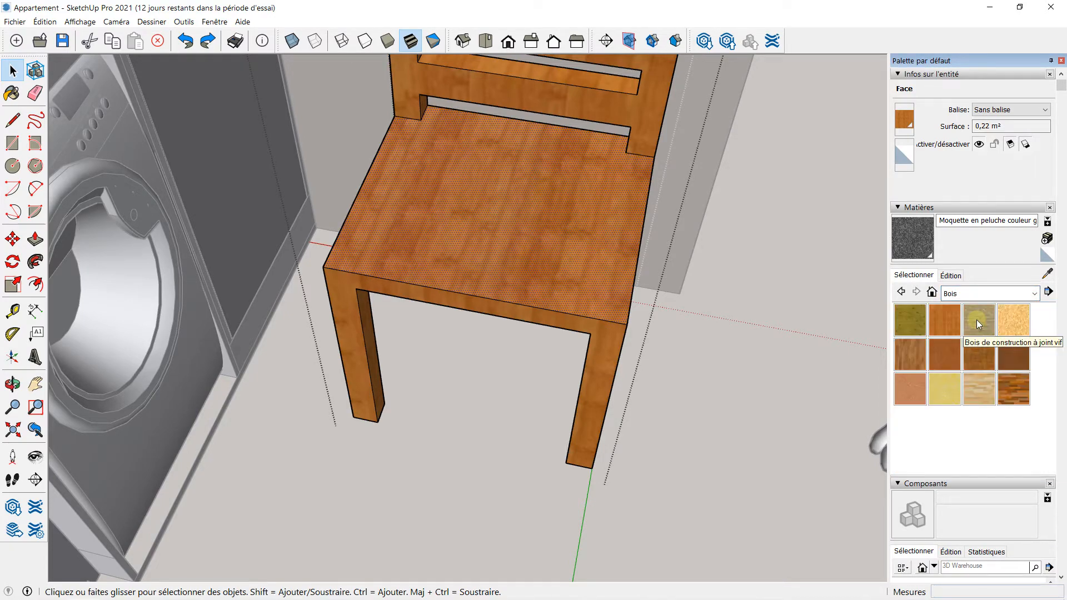
Step: Paint the seat's top face with Parquet en bois, repaint it with Cerisier original, and apply that material to the chair's front face too
click(981, 350)
click(526, 205)
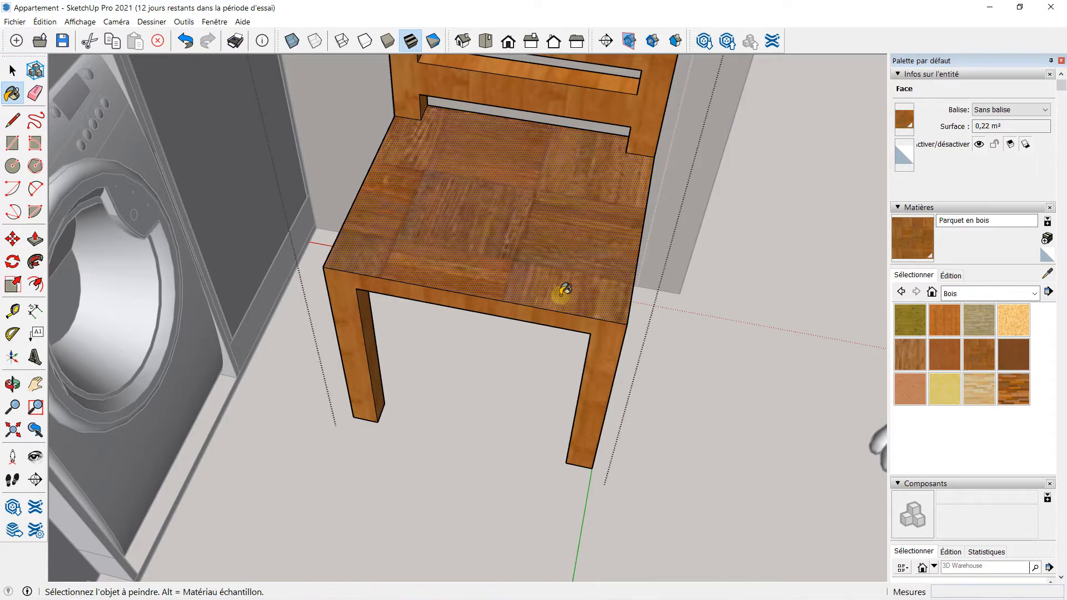
click(939, 350)
click(536, 265)
mouse_move(535, 265)
middle_down()
mouse_move(340, 181)
mouse_move(427, 150)
mouse_move(461, 246)
middle_up()
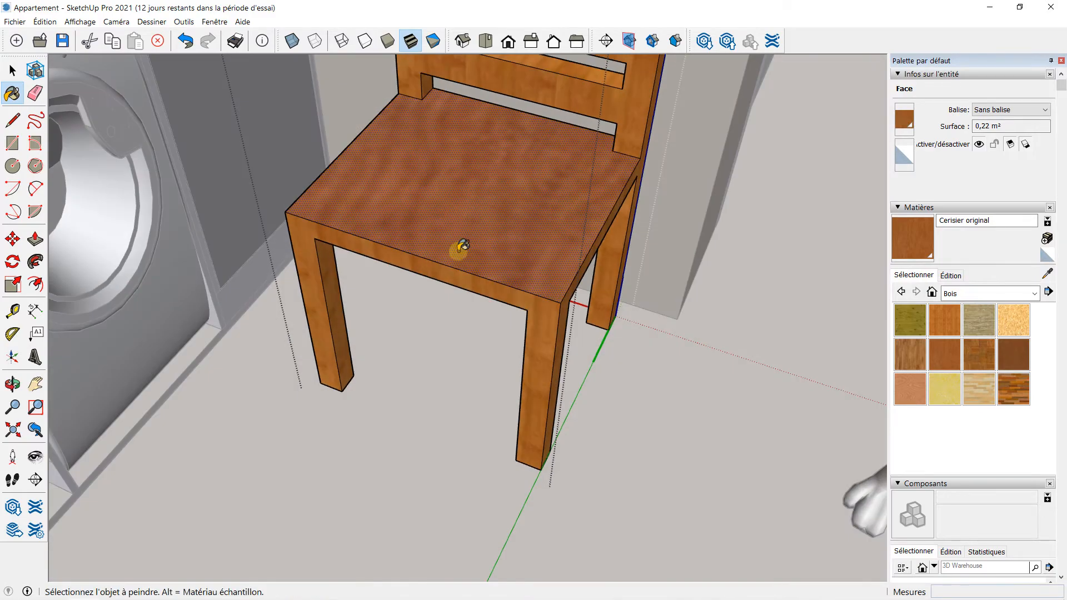
click(466, 281)
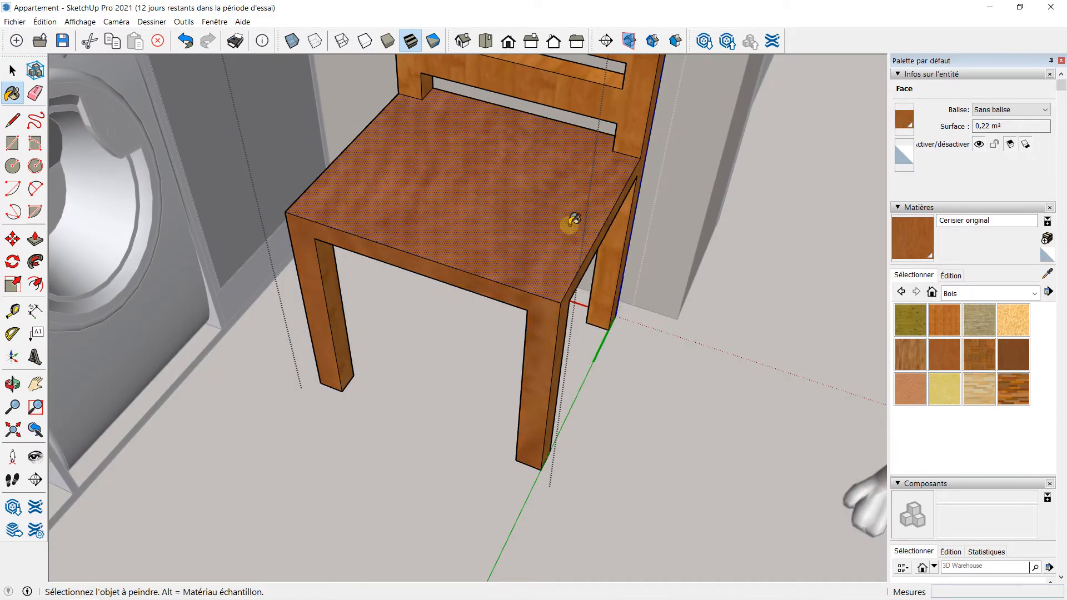
Step: Finish editing the chair component and bring the whole apartment into view with nothing selected
scroll(573, 219, down, 5)
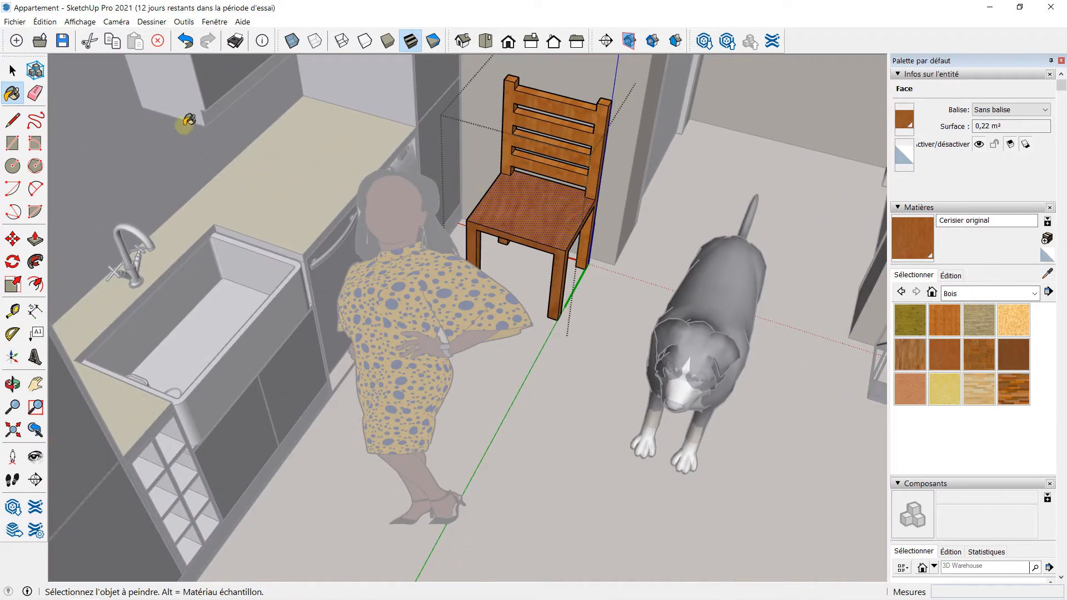
scroll(431, 237, down, 10)
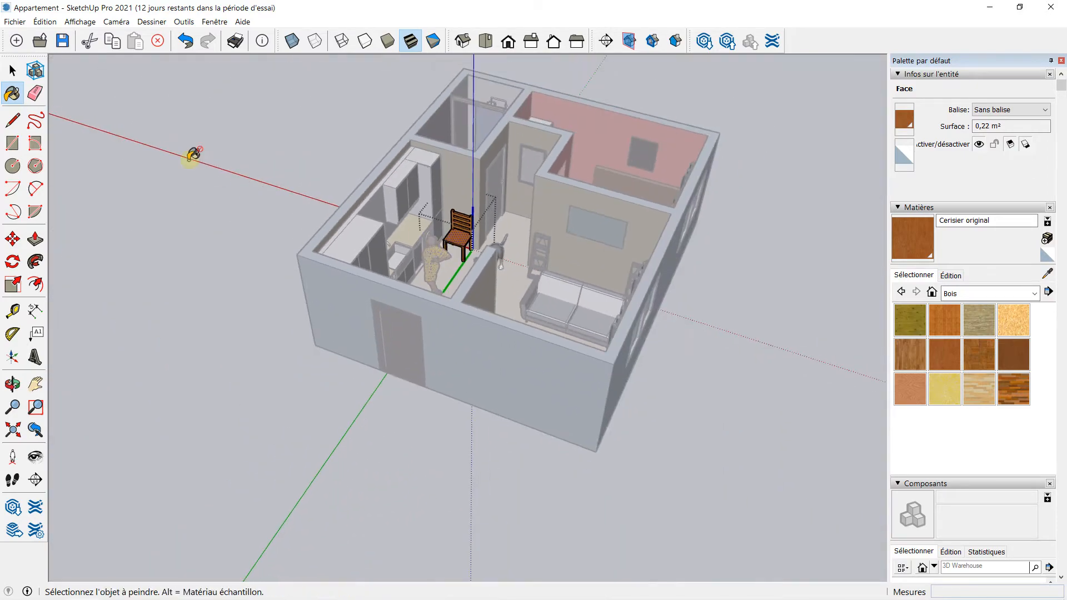
click(12, 70)
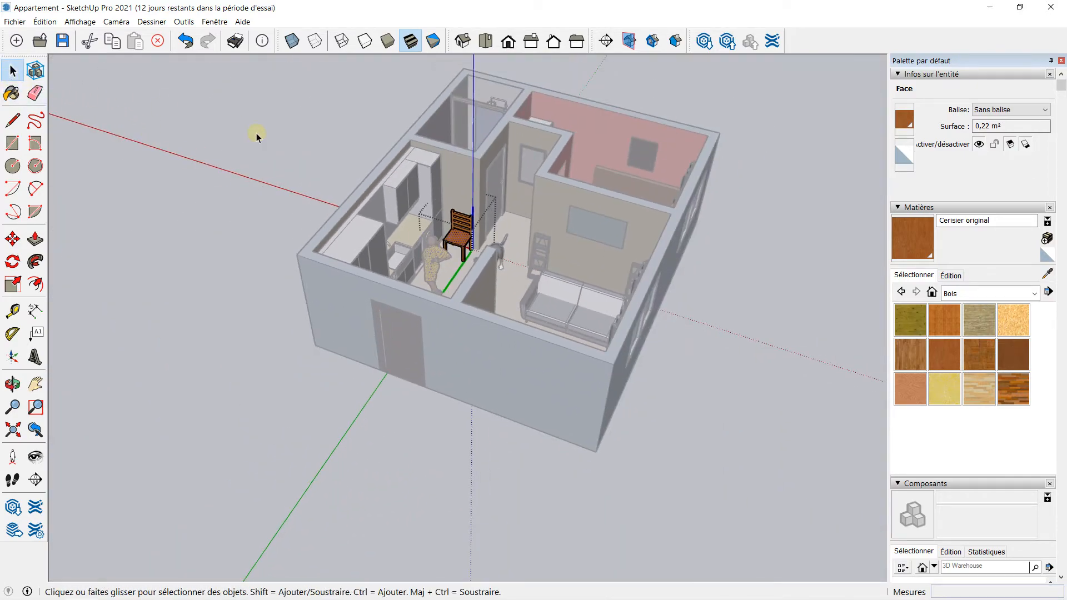
click(258, 132)
click(323, 162)
middle_drag(322, 162, 522, 181)
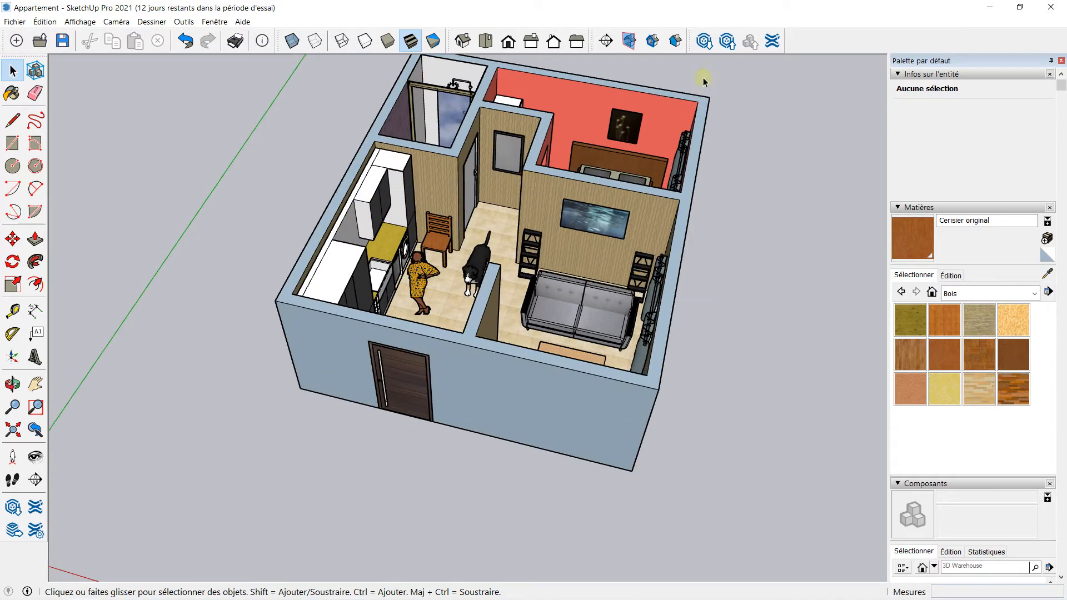
Step: Open 3D Warehouse and look through the model categories offered for filtering
click(703, 44)
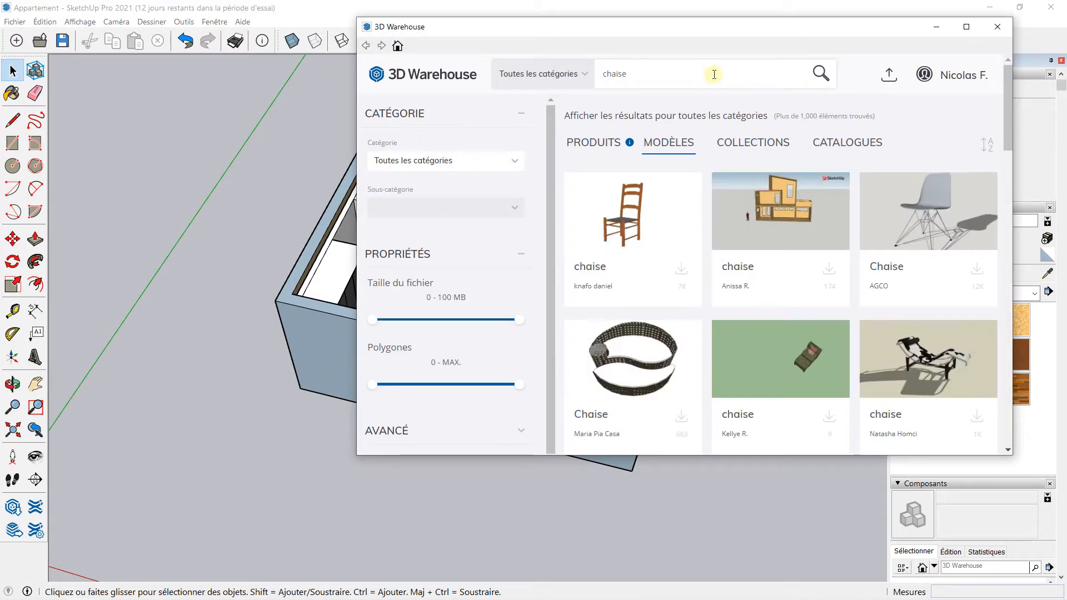
scroll(444, 228, down, 1)
scroll(491, 199, up, 1)
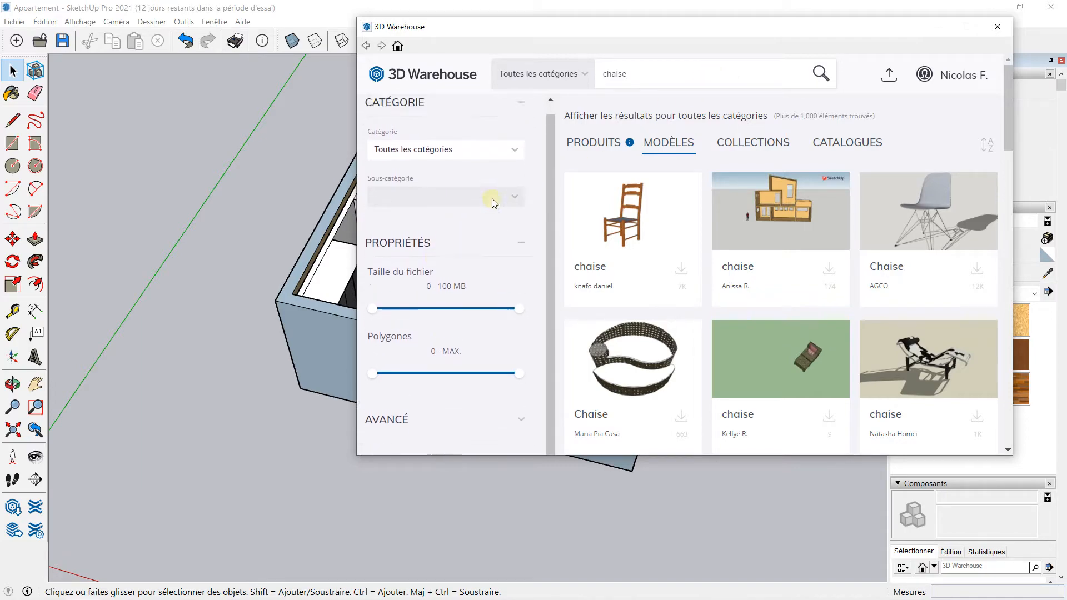
click(468, 160)
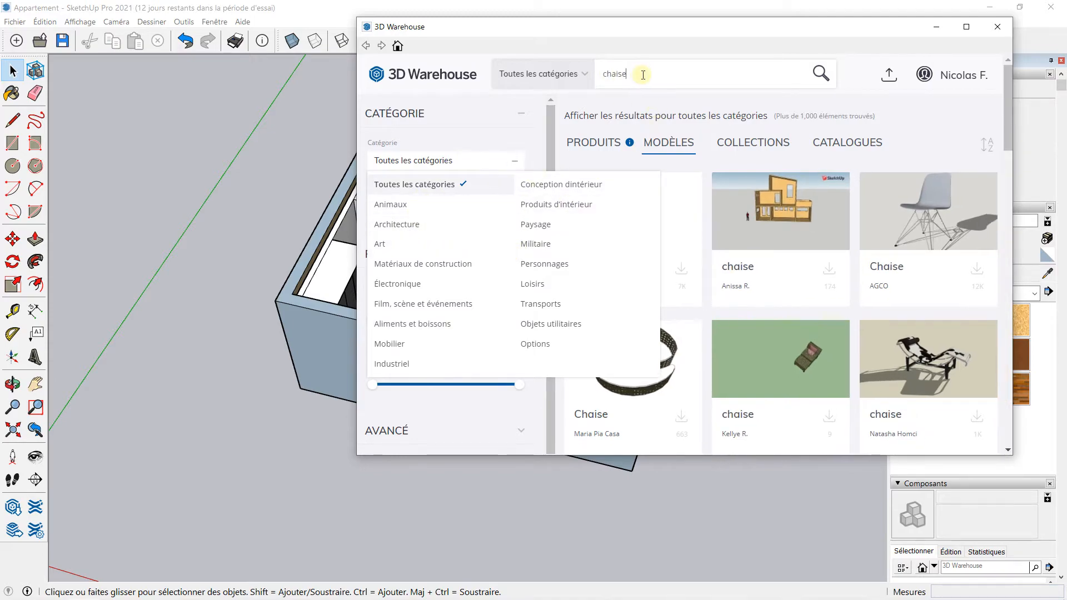
Step: Search 3D Warehouse for "sofa" and browse the models found
drag(598, 75, 600, 75)
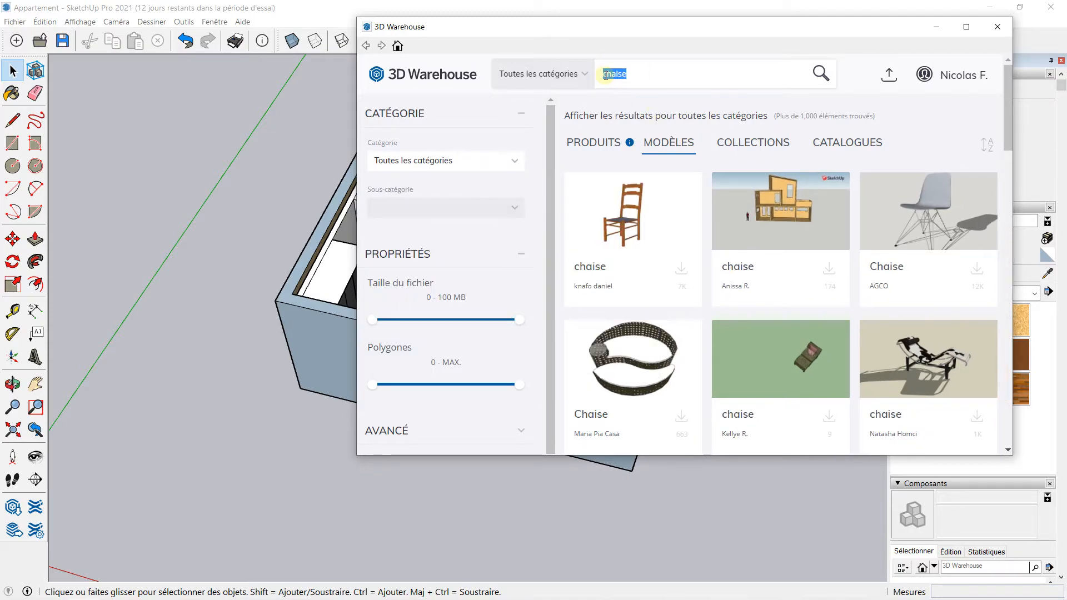
text(sofa)
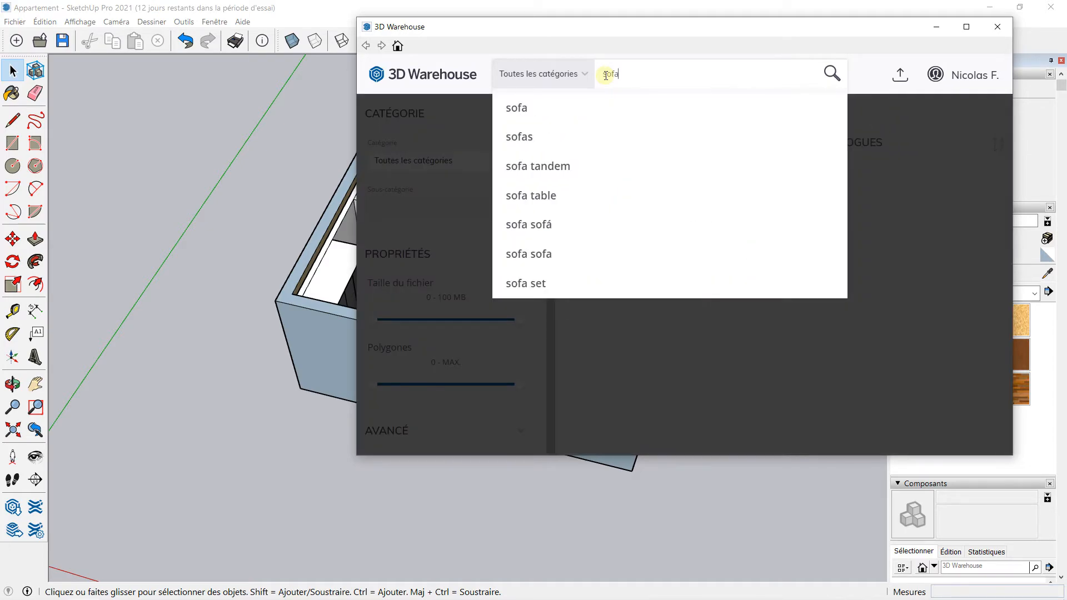
key(Return)
scroll(694, 166, down, 9)
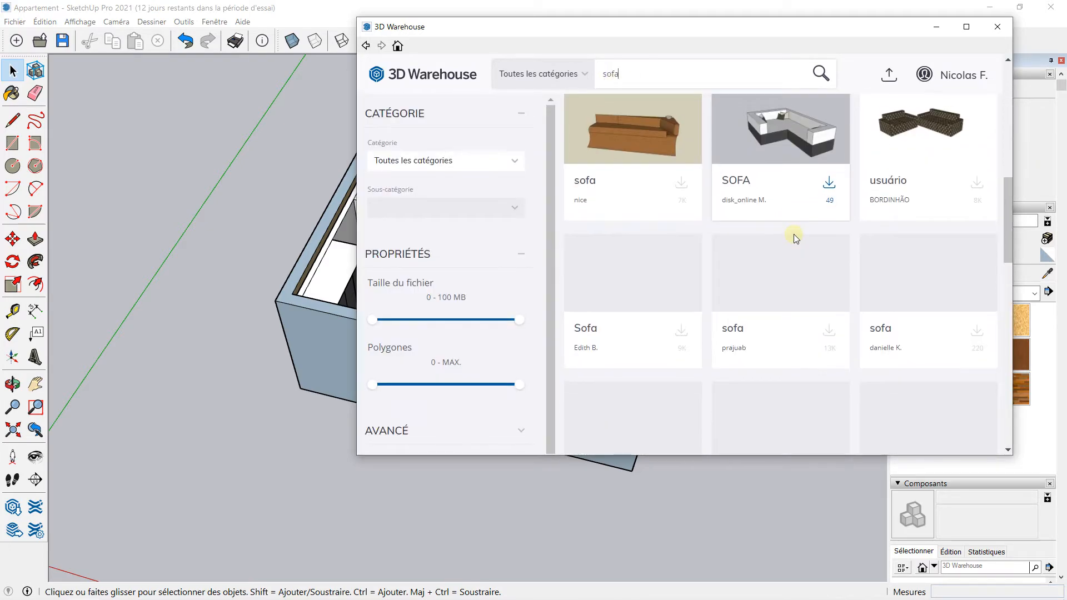
scroll(661, 96, up, 10)
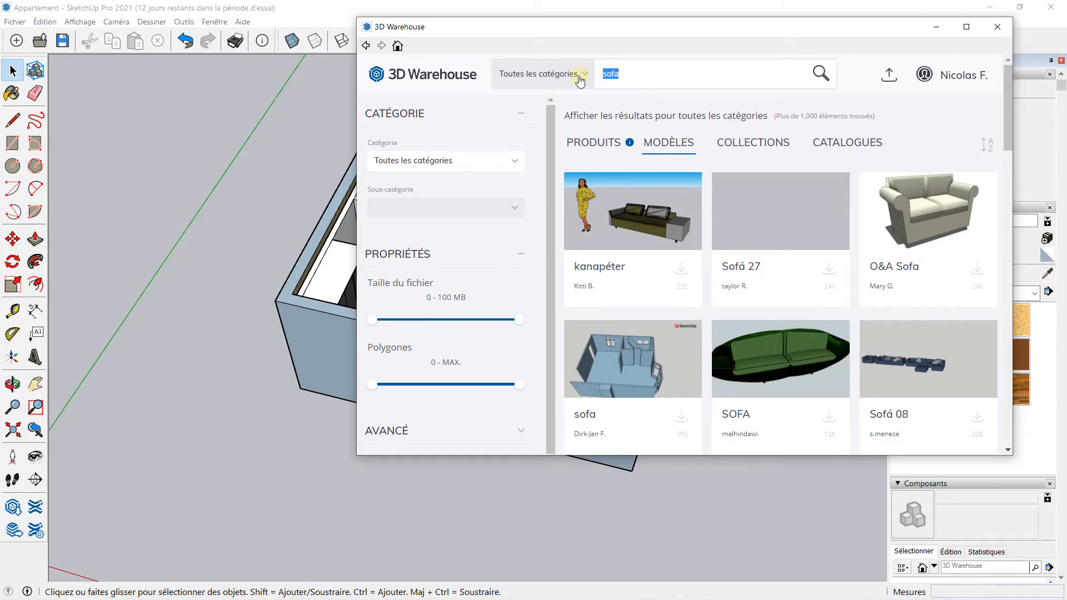
Step: Search 3D Warehouse for "lit" and look over the bed models
text(lit)
key(Return)
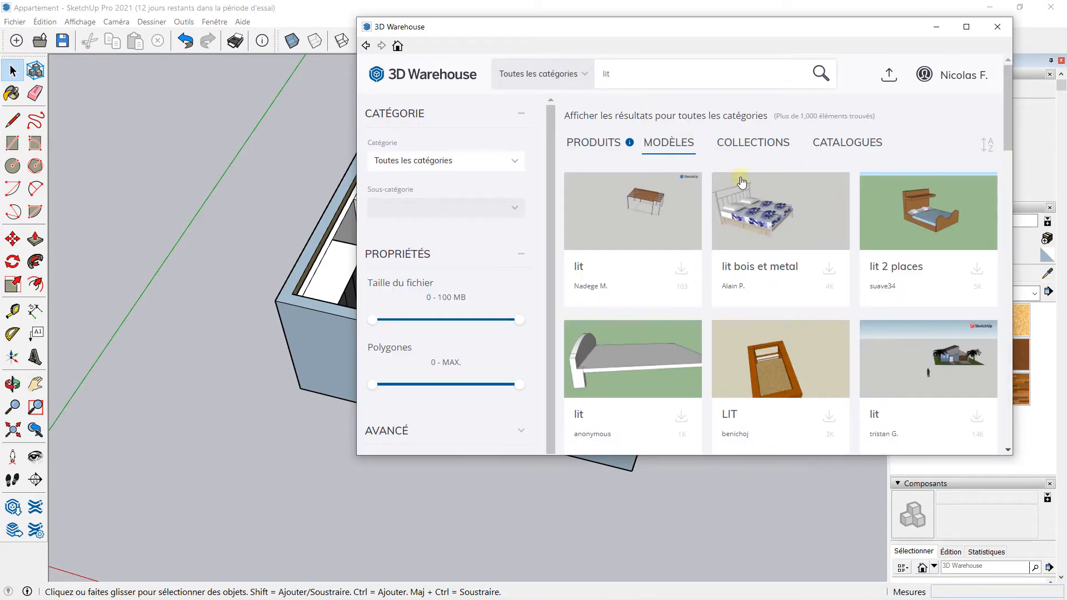
scroll(742, 181, down, 3)
scroll(741, 181, up, 3)
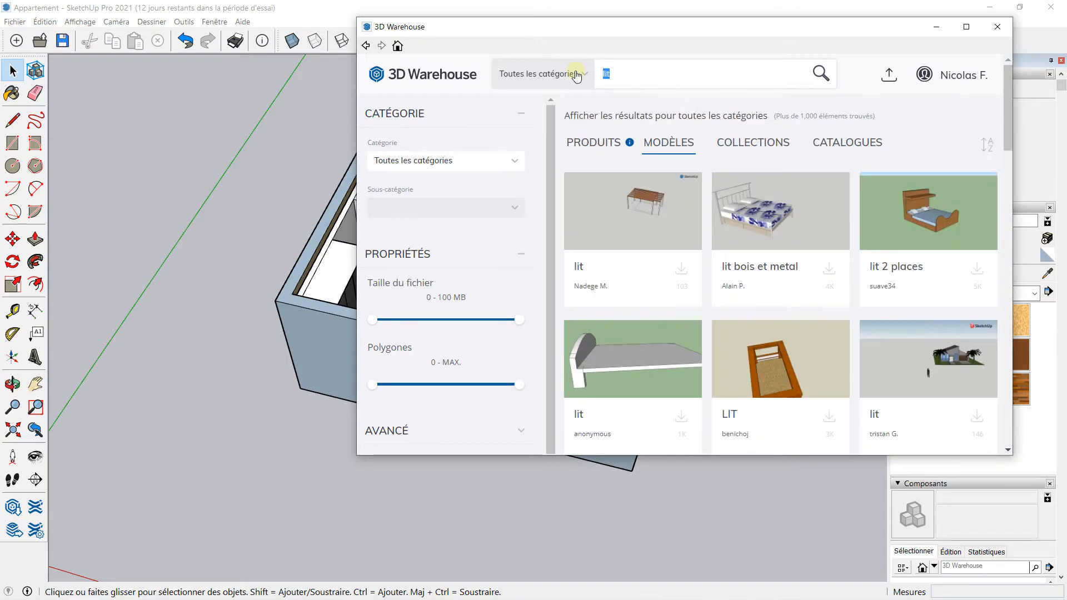
Step: Search 3D Warehouse for "cuisine" and look over the models found
text(cuisin)
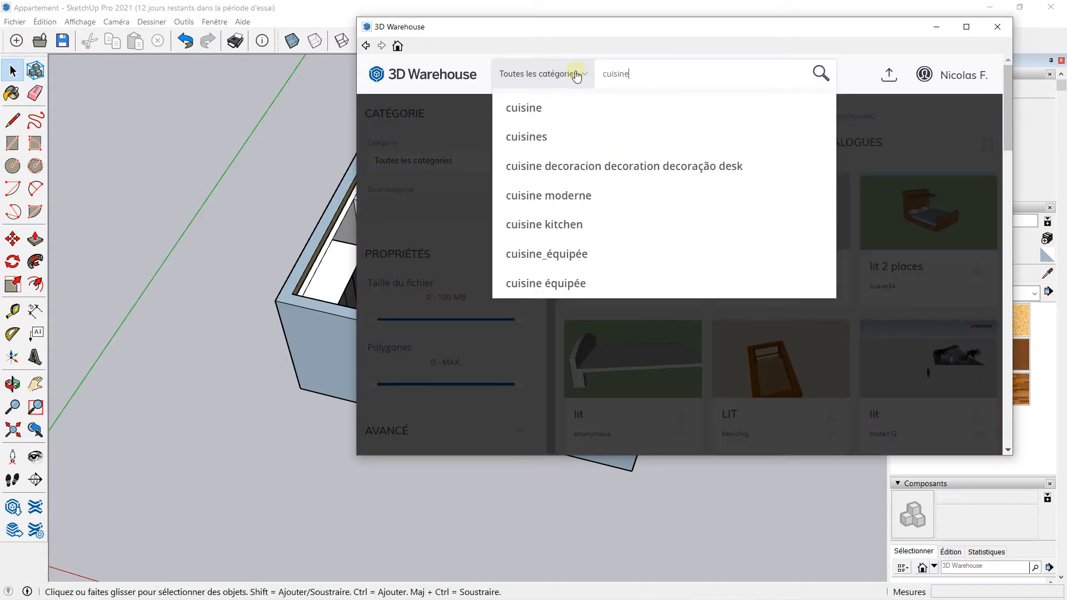
text(e)
key(Return)
scroll(772, 211, down, 2)
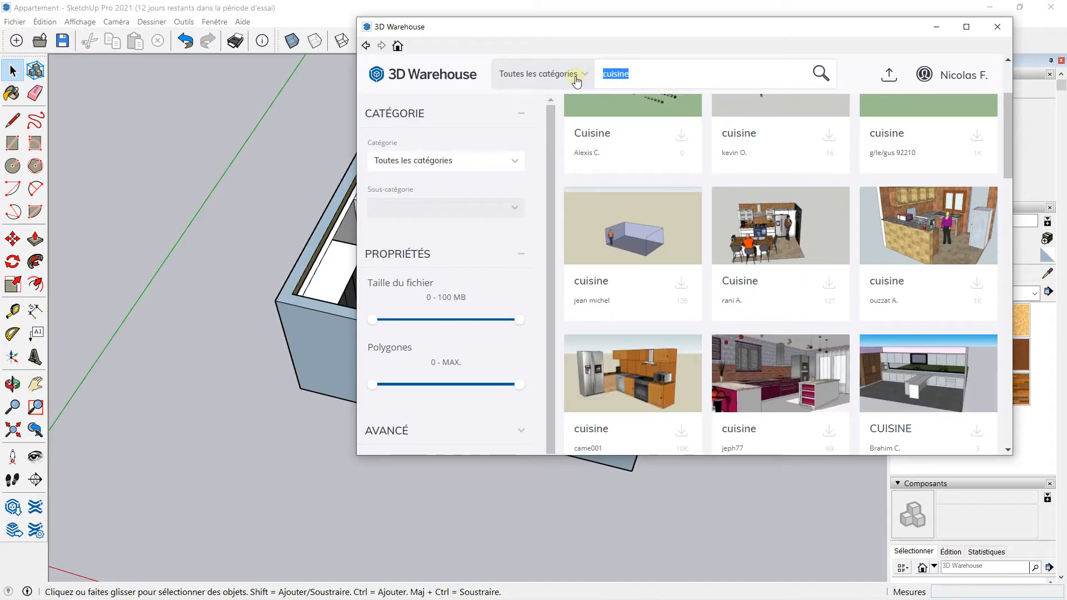
Step: Search 3D Warehouse for "kitchen", look over the models, and close 3D Warehouse
text(kitchen)
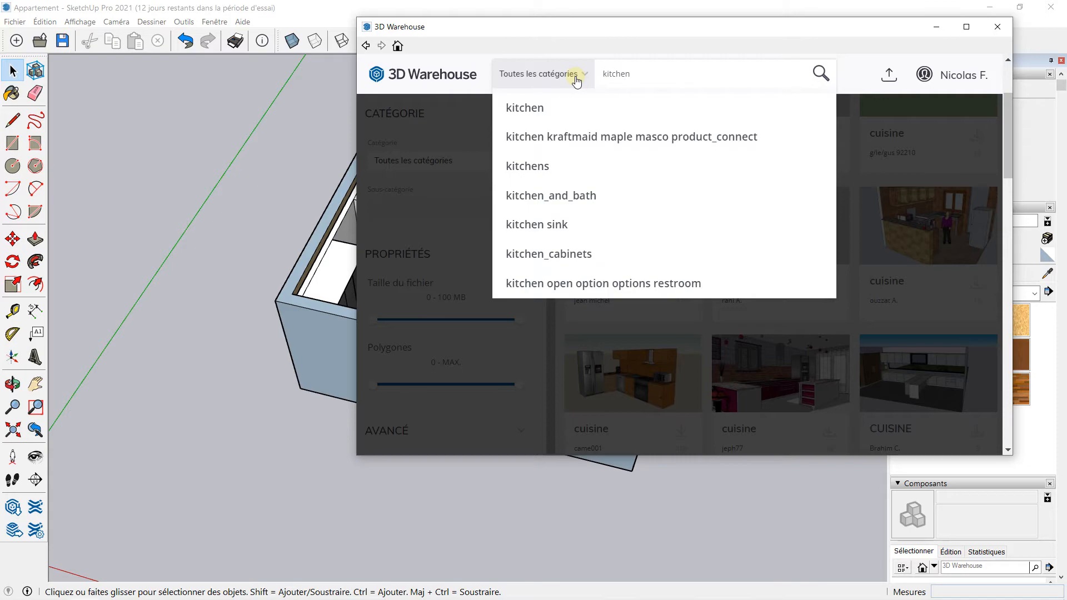
key(Return)
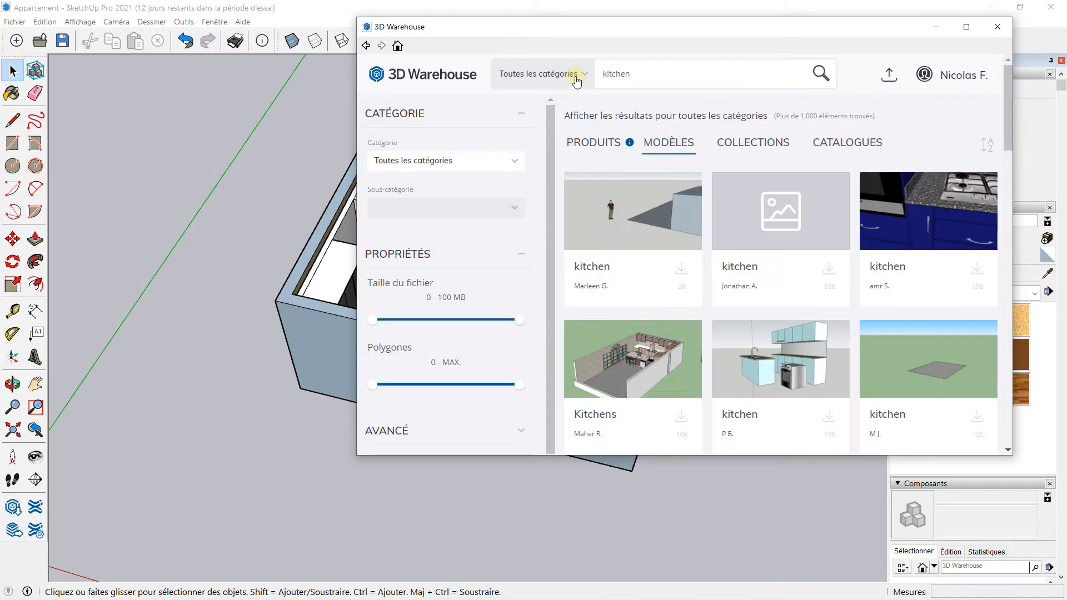
scroll(717, 260, down, 3)
scroll(681, 256, up, 3)
click(999, 28)
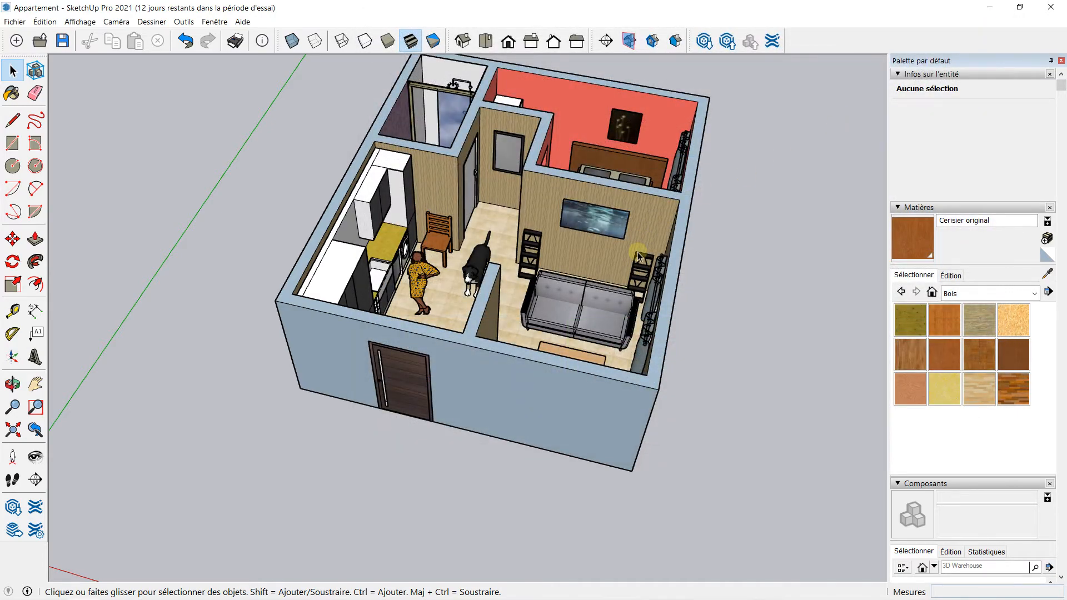
Step: Collapse the Infos sur l'entité, Matières and Composants sections
scroll(682, 218, down, 3)
mouse_move(682, 218)
middle_down()
mouse_move(678, 167)
mouse_move(681, 177)
mouse_move(638, 131)
mouse_move(666, 214)
middle_up()
scroll(682, 177, up, 2)
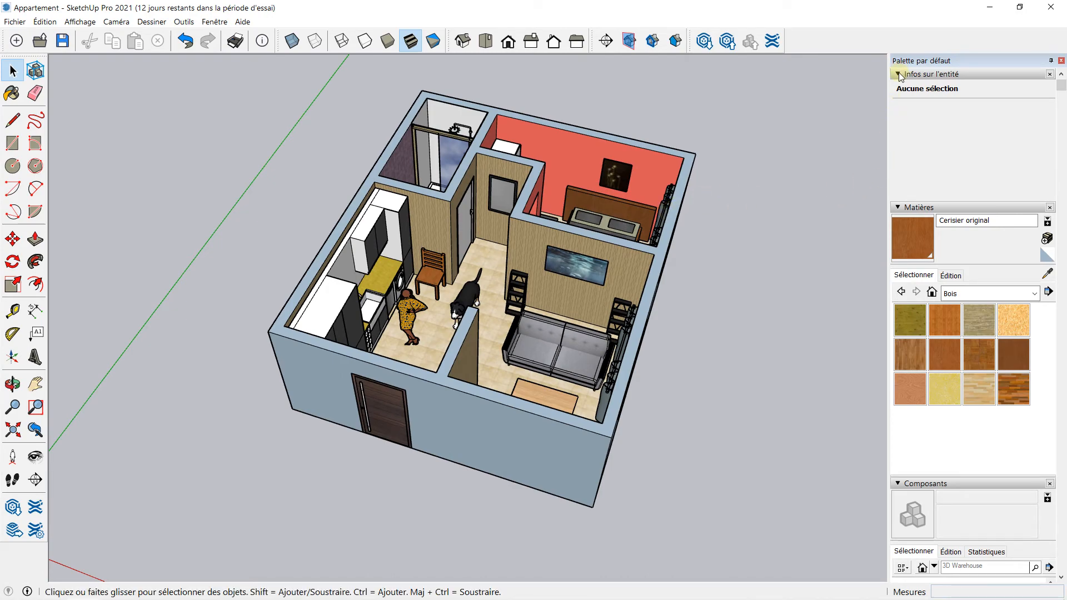
click(898, 74)
click(898, 87)
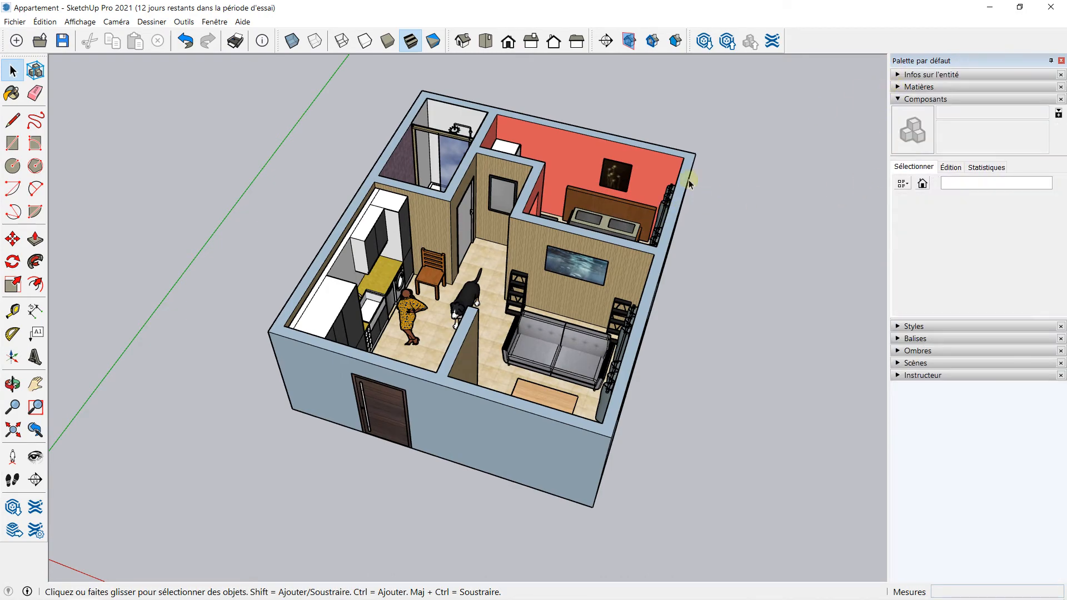
middle_drag(689, 174, 659, 280)
drag(677, 306, 382, 290)
key(space)
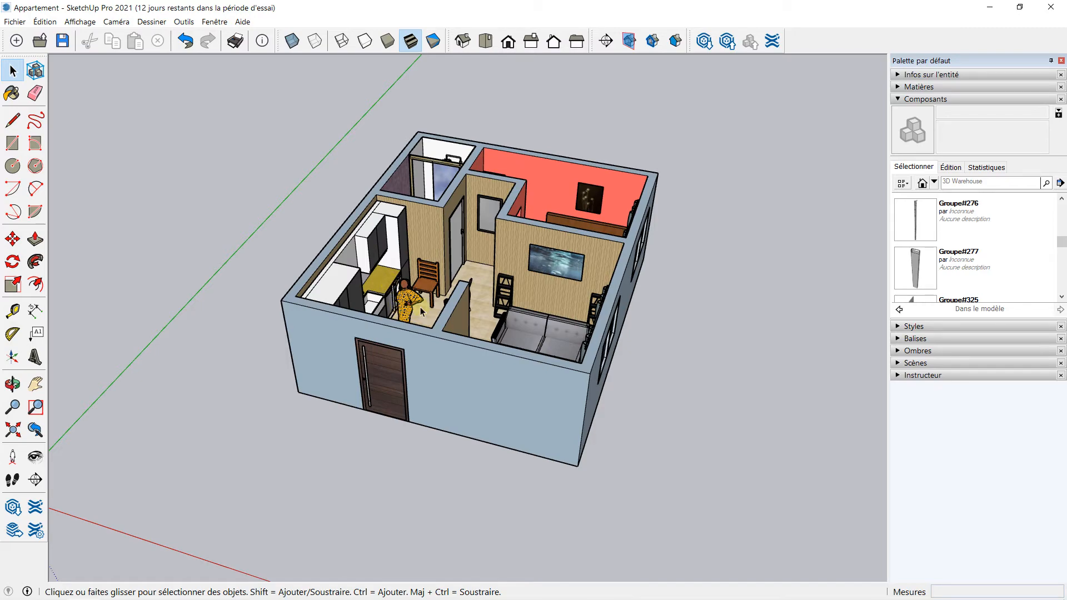
middle_drag(445, 309, 434, 275)
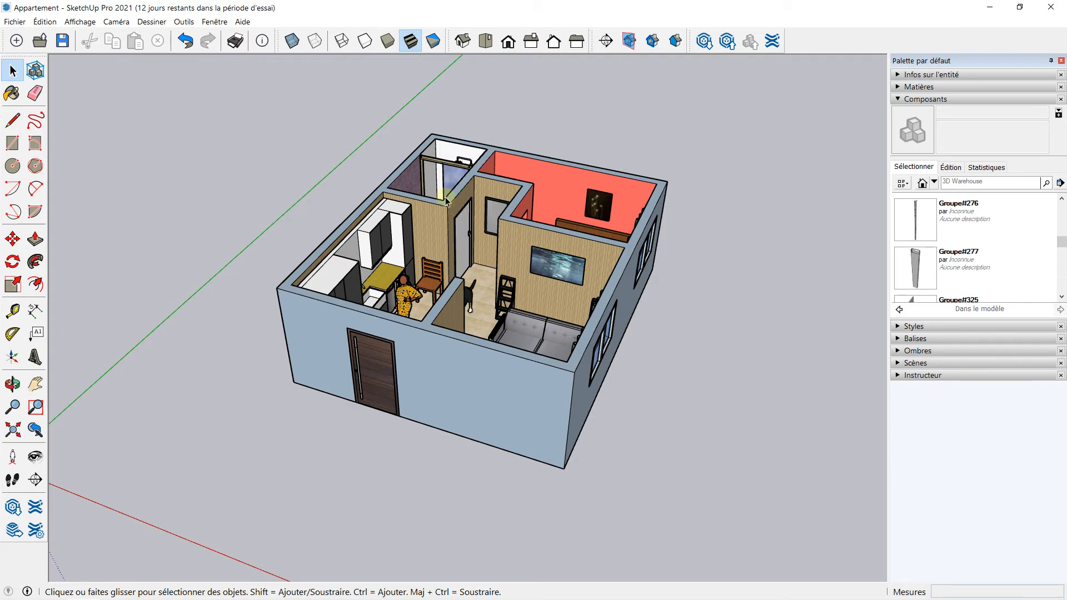
click(903, 100)
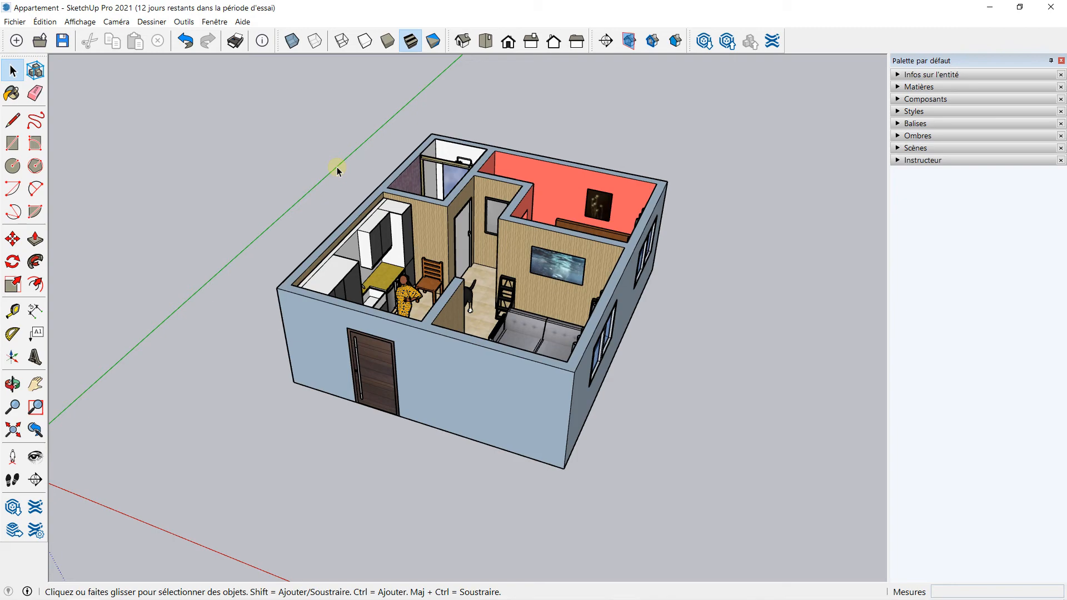
middle_drag(337, 171, 483, 297)
scroll(485, 289, up, 3)
scroll(487, 279, down, 3)
middle_drag(540, 249, 517, 194)
scroll(517, 194, up, 2)
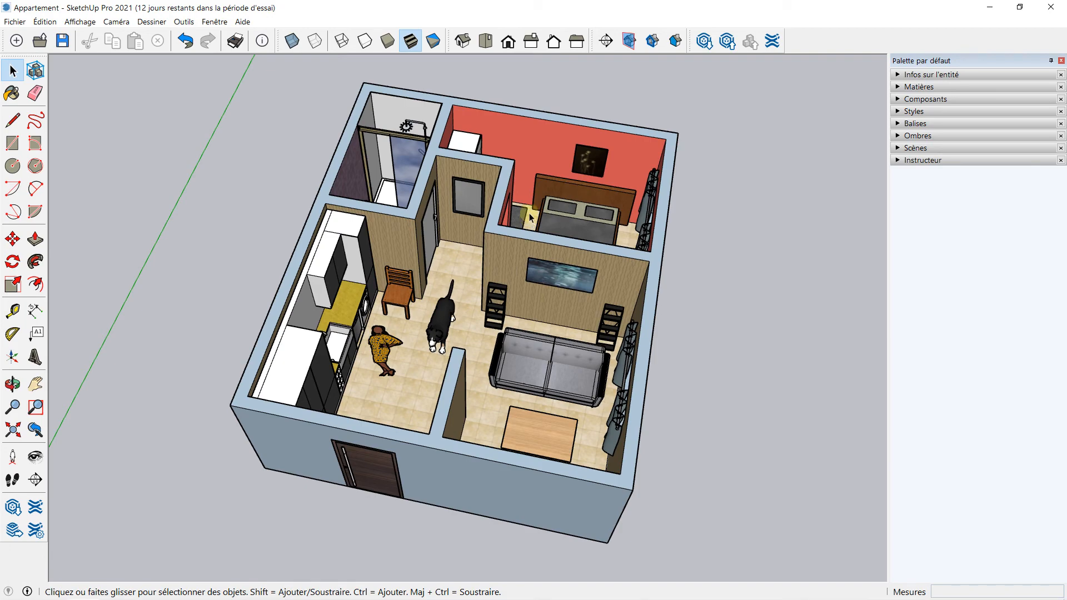
middle_drag(529, 222, 465, 285)
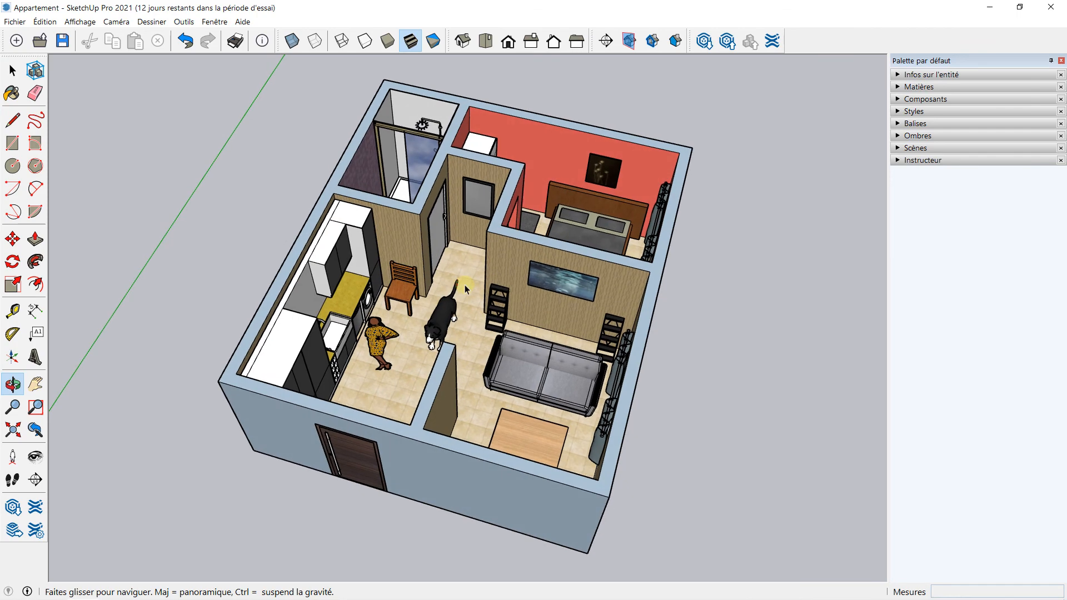
scroll(465, 285, down, 2)
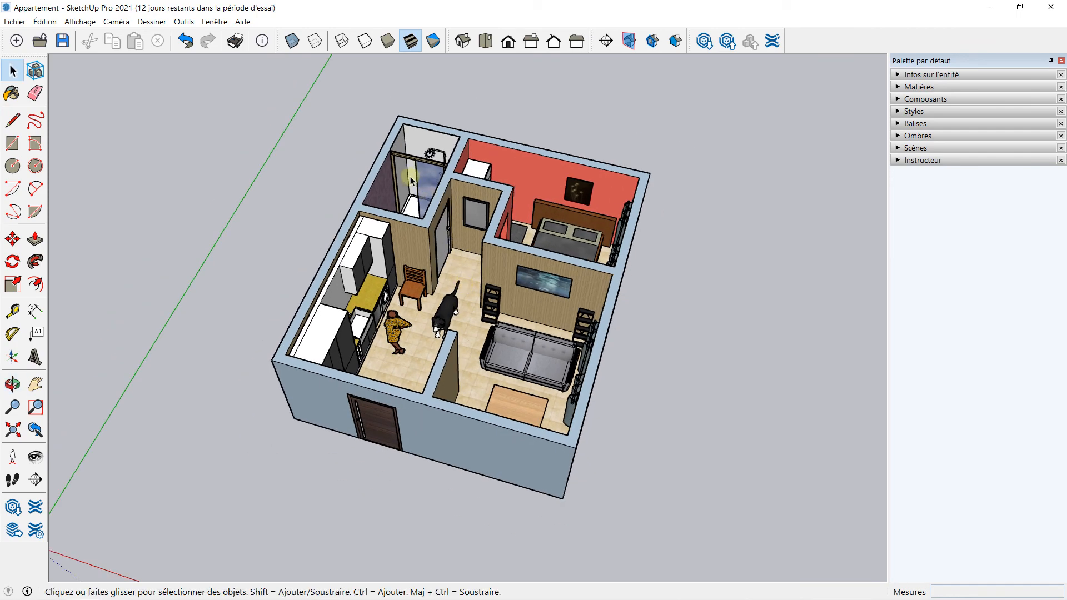